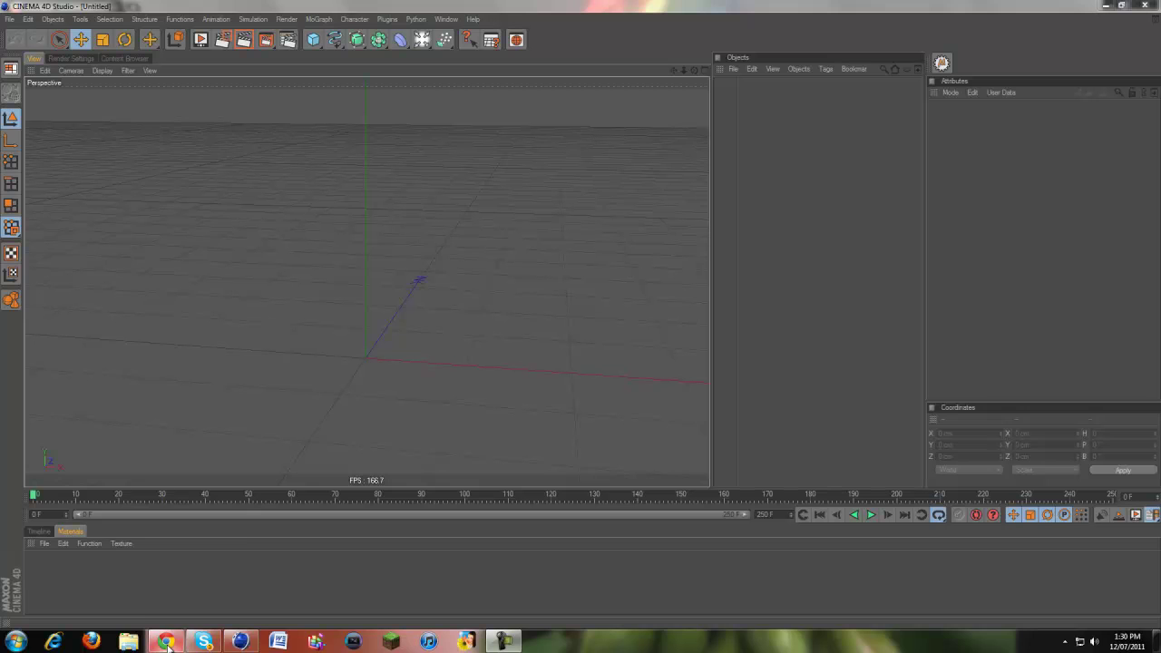
pyautogui.moveTo(168, 647)
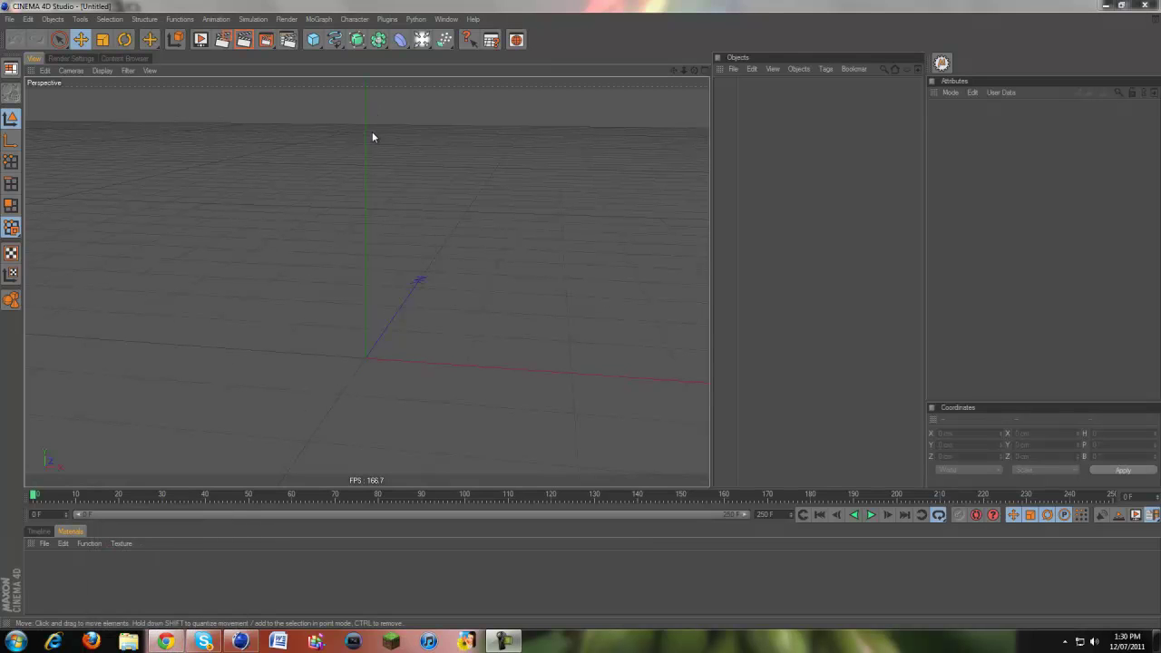
pyautogui.click(410, 184)
pyautogui.scroll(-5, 410, 184)
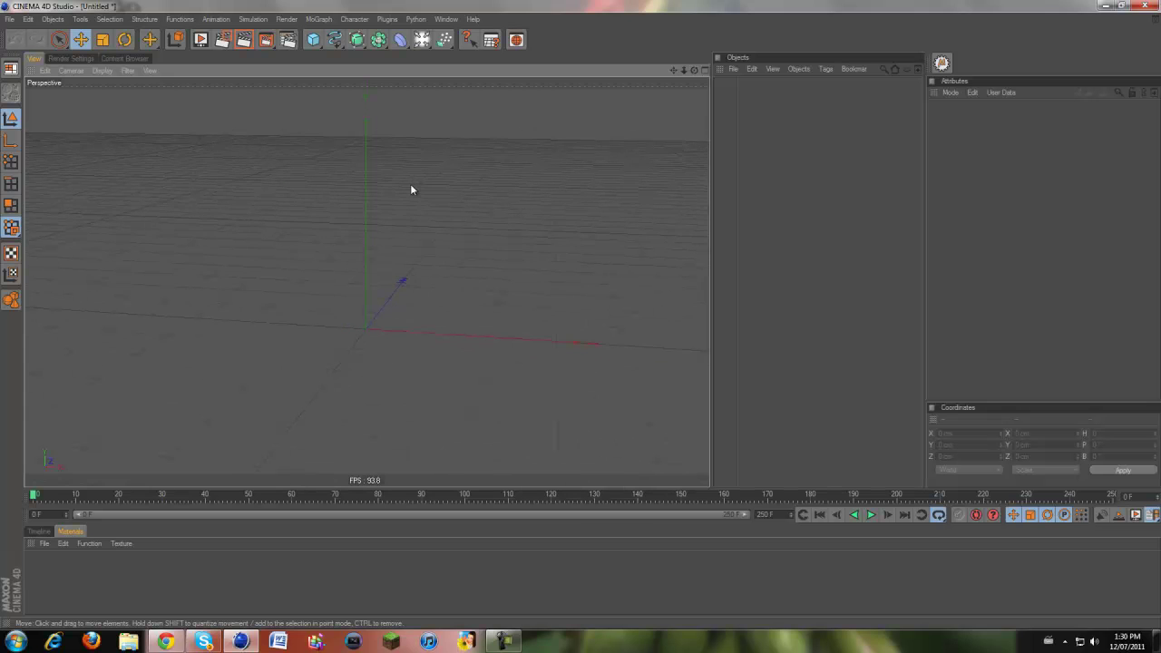
pyautogui.moveTo(673, 71); pyautogui.dragTo(579, 314)
pyautogui.scroll(-2, 313, 224)
pyautogui.moveTo(691, 70); pyautogui.dragTo(581, 313)
pyautogui.scroll(-2, 312, 222)
pyautogui.moveTo(693, 70); pyautogui.dragTo(484, 306)
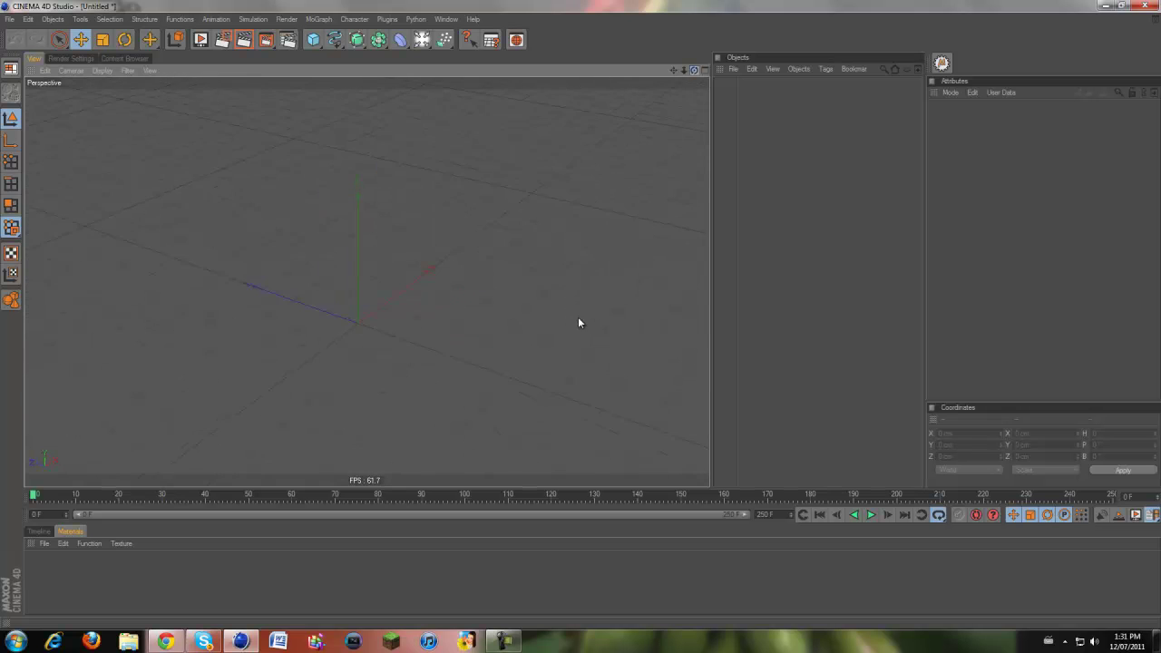
pyautogui.moveTo(579, 318); pyautogui.dragTo(580, 316)
# Add a sphere primitive to the empty scene
pyautogui.click(312, 42)
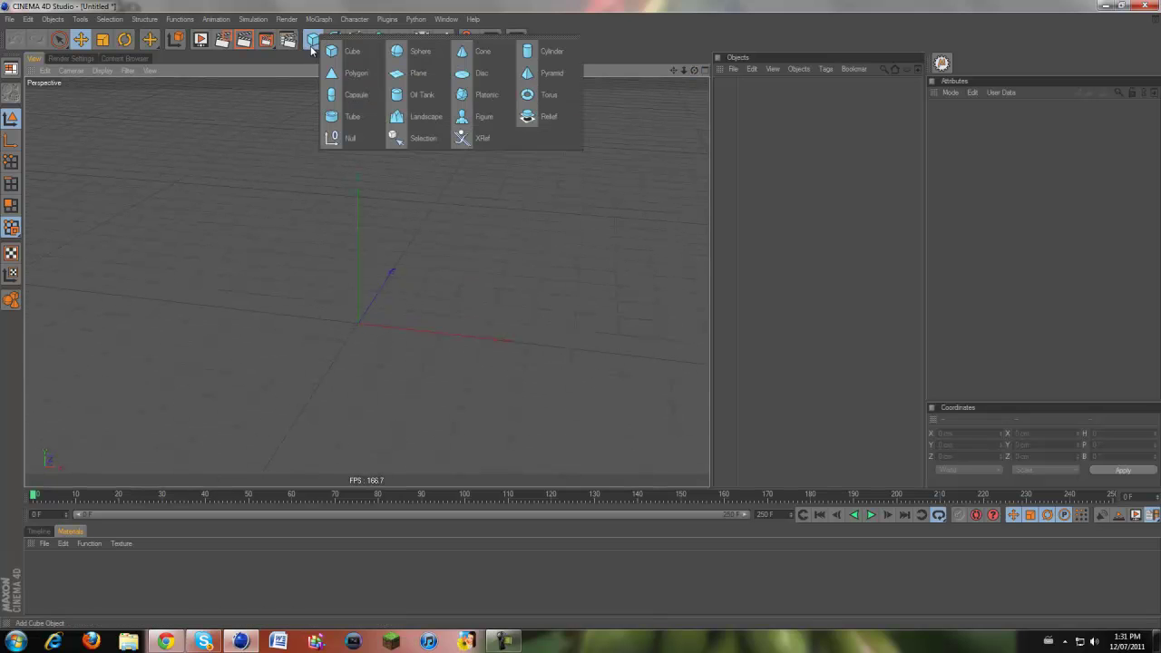
pyautogui.click(408, 53)
pyautogui.scroll(3, 660, 246)
pyautogui.moveTo(674, 71); pyautogui.dragTo(572, 315)
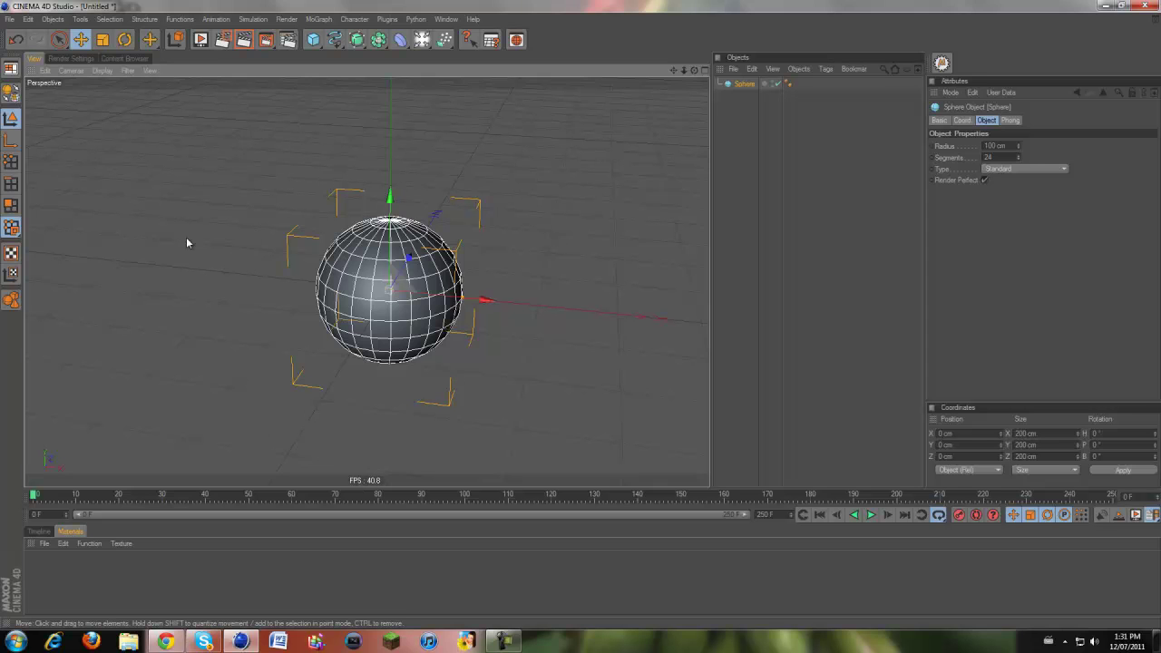
pyautogui.scroll(-3, 400, 132)
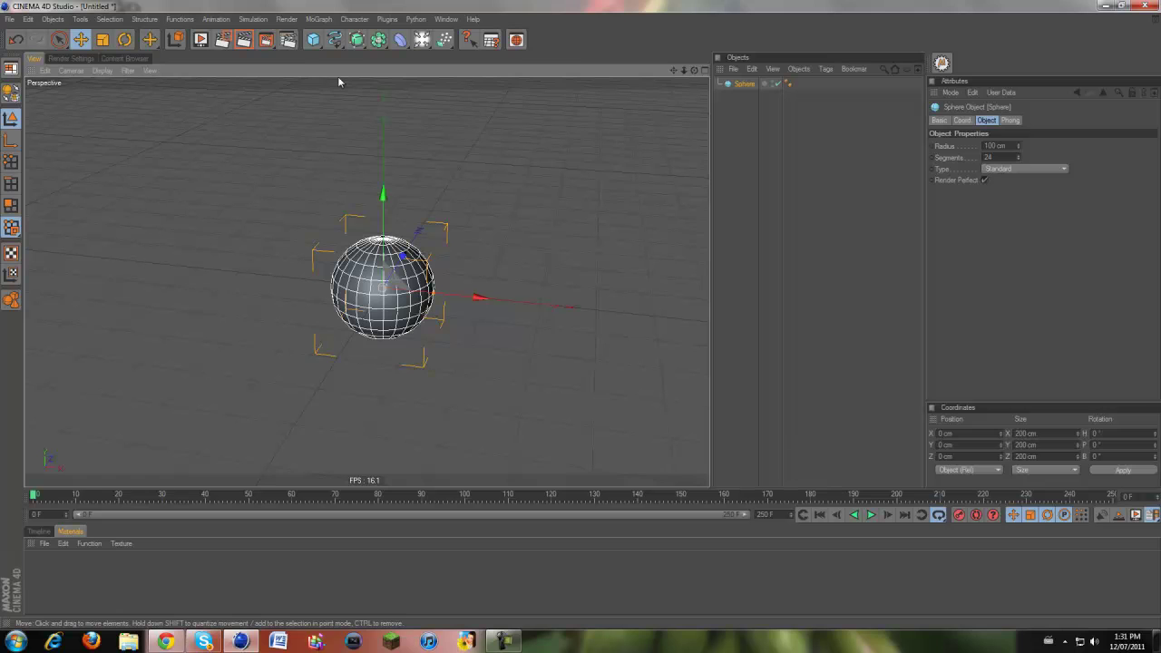
# Add a plane primitive and set its width and height to 500 cm
pyautogui.click(313, 40)
pyautogui.click(313, 40)
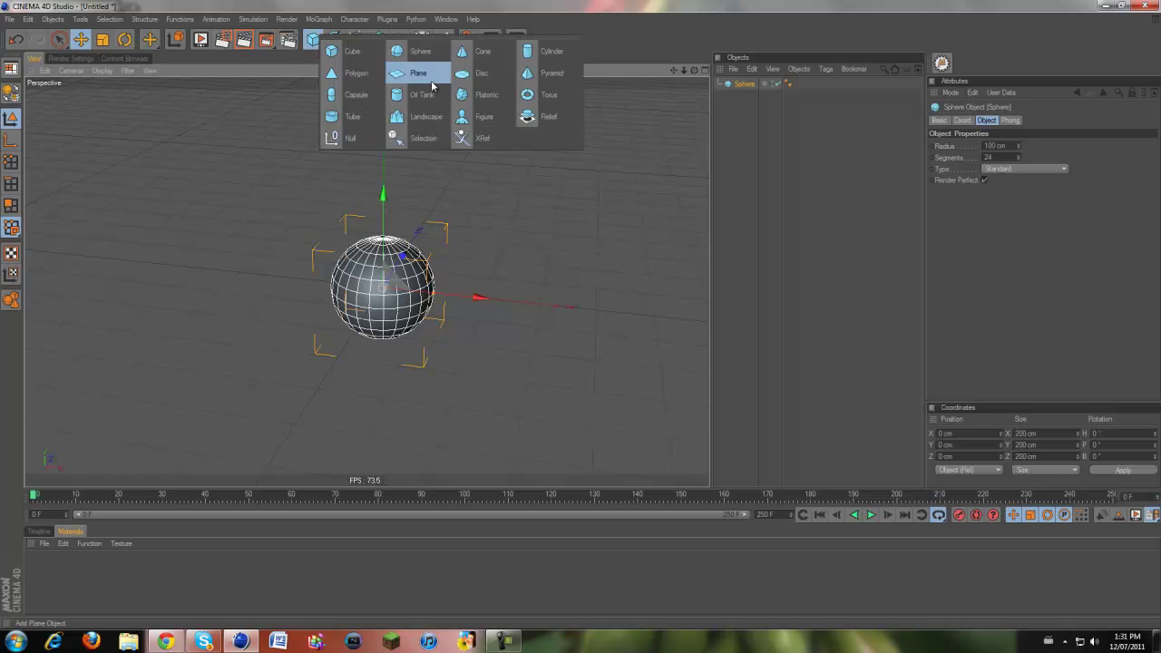
pyautogui.click(430, 80)
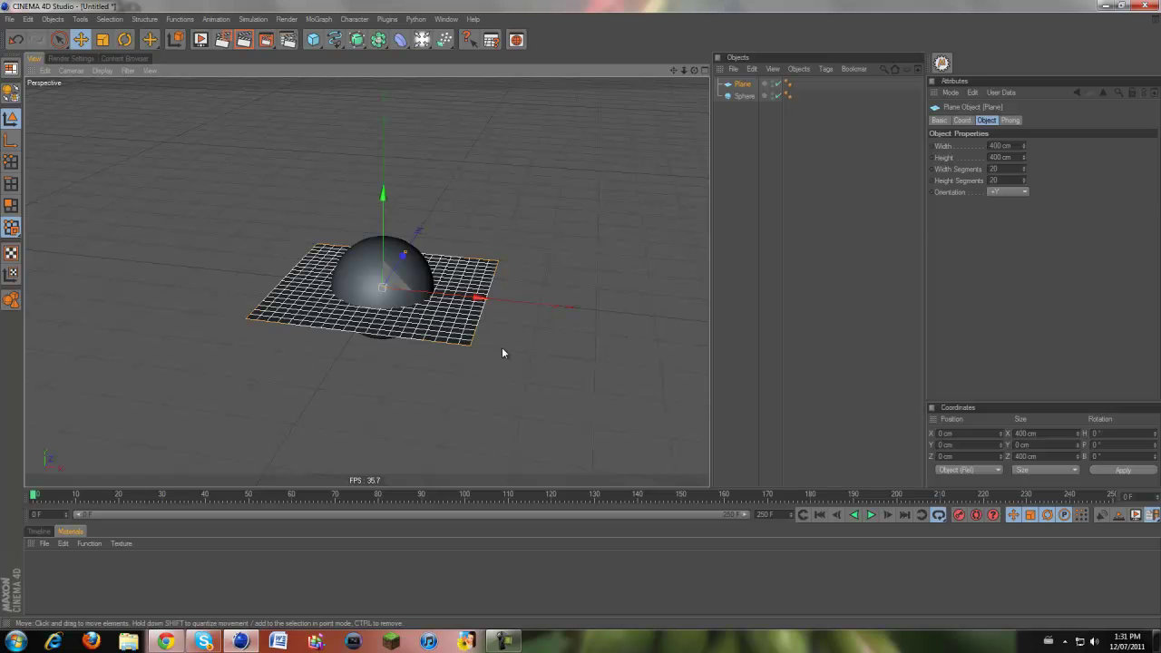
pyautogui.click(1049, 434)
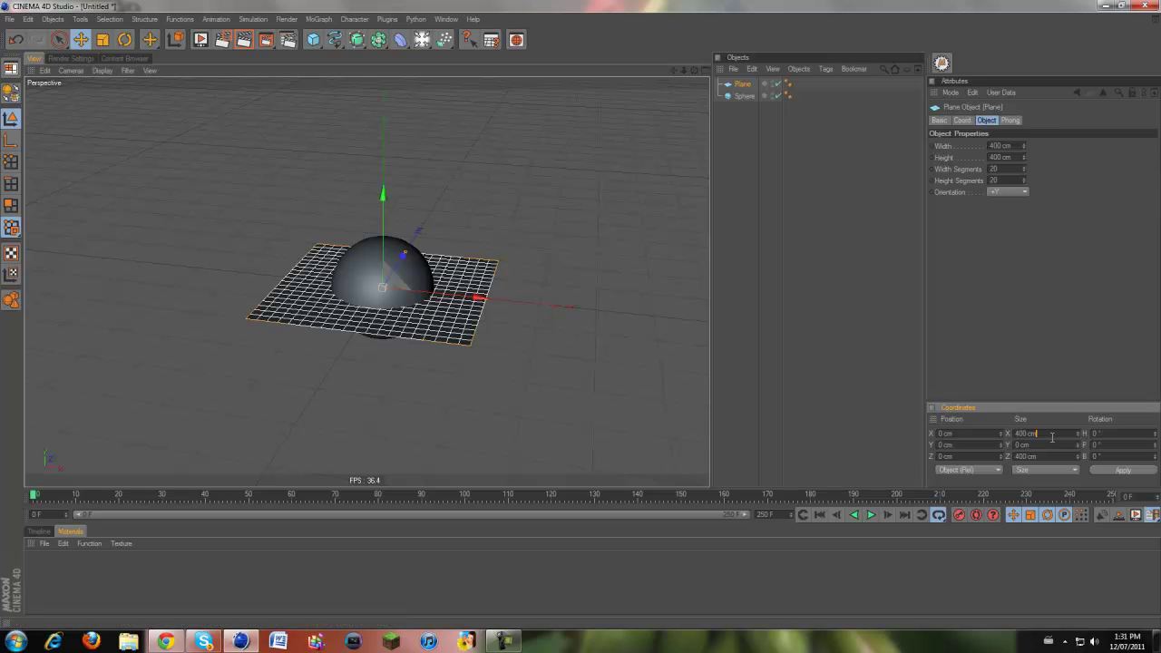
pyautogui.write('500')
pyautogui.press('Return')
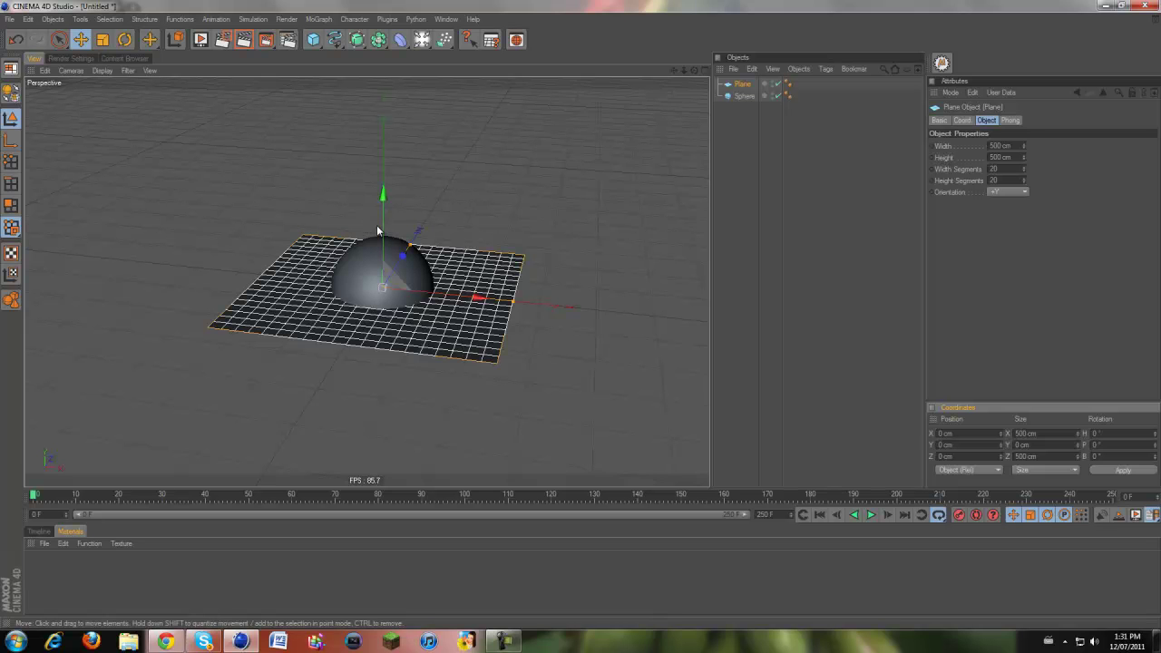
# Raise the plane along the Y axis to about 284 cm so it sits above the sphere
pyautogui.moveTo(382, 230); pyautogui.dragTo(381, 87)
pyautogui.moveTo(673, 69); pyautogui.dragTo(570, 299)
pyautogui.scroll(-2, 546, 117)
pyautogui.scroll(2, 621, 135)
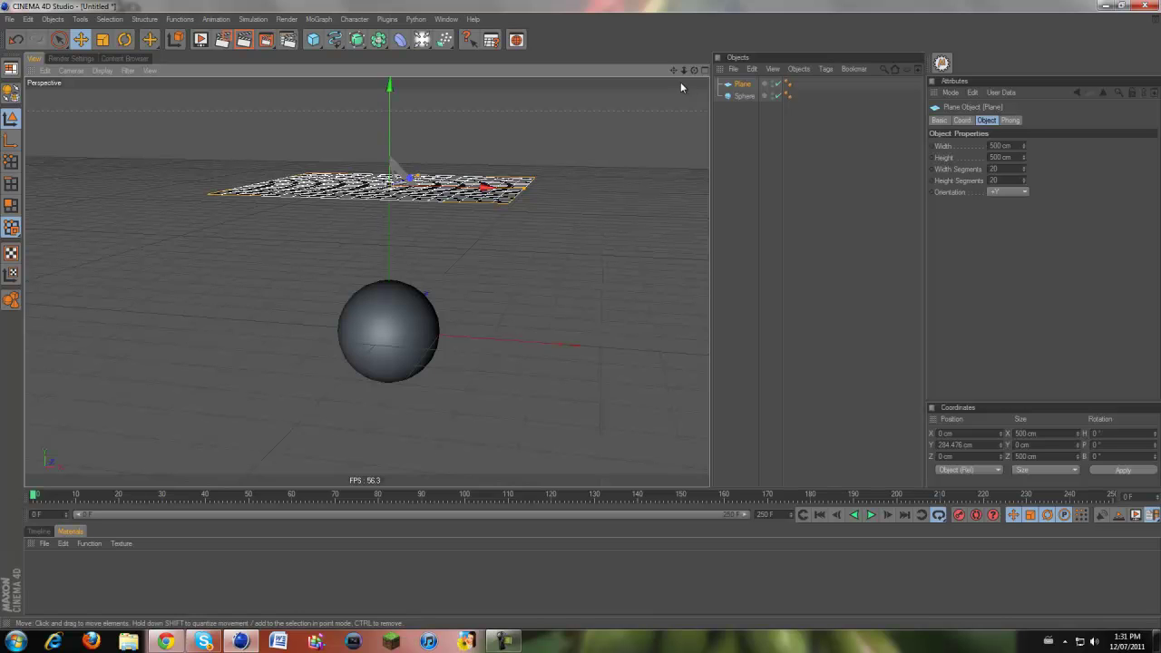
pyautogui.moveTo(694, 70); pyautogui.dragTo(581, 312)
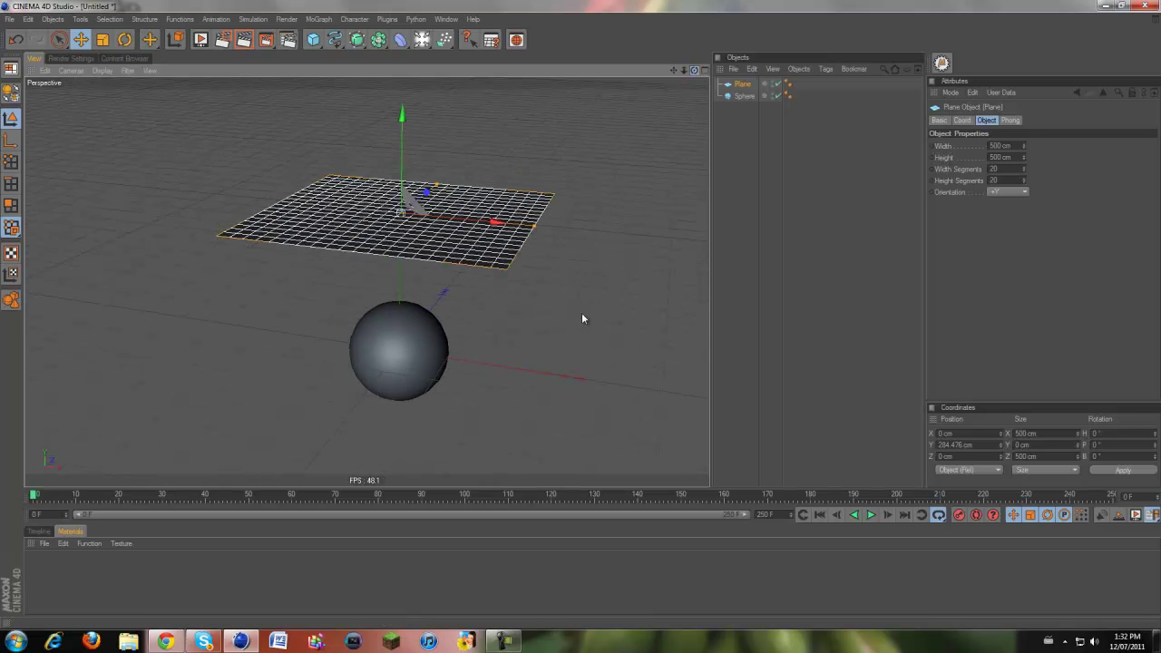
# Add a Collider cloth tag to the sphere
pyautogui.rightClick(731, 94)
pyautogui.click(731, 100)
pyautogui.rightClick(729, 98)
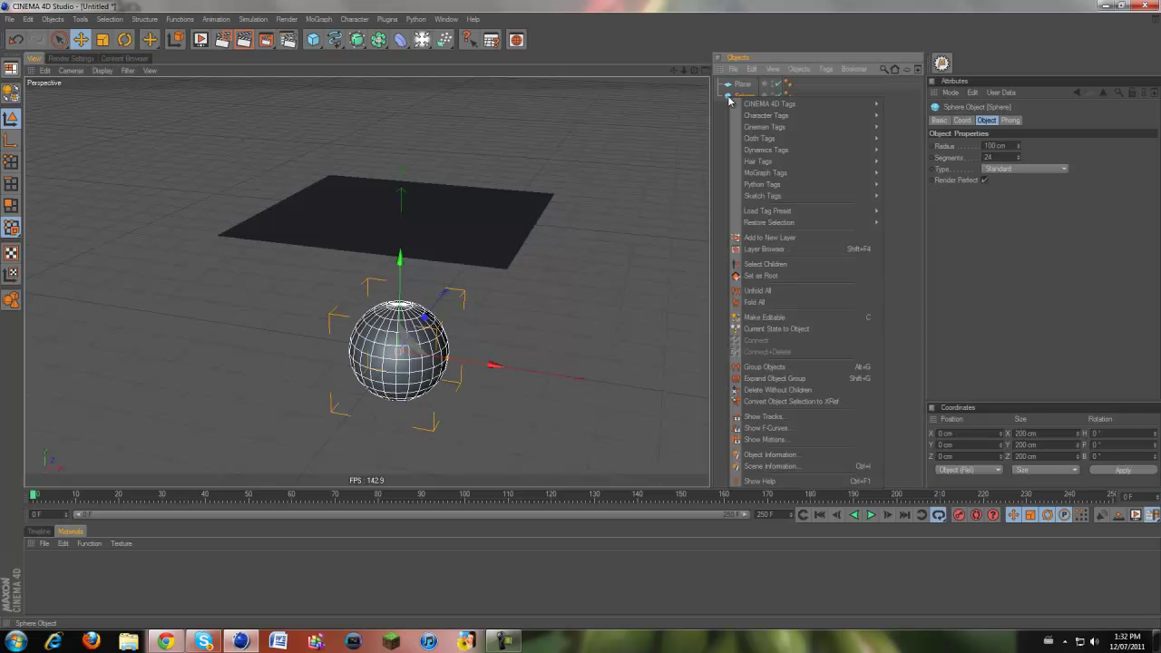
pyautogui.click(729, 98)
pyautogui.rightClick(729, 98)
pyautogui.moveTo(762, 102)
pyautogui.moveTo(828, 139)
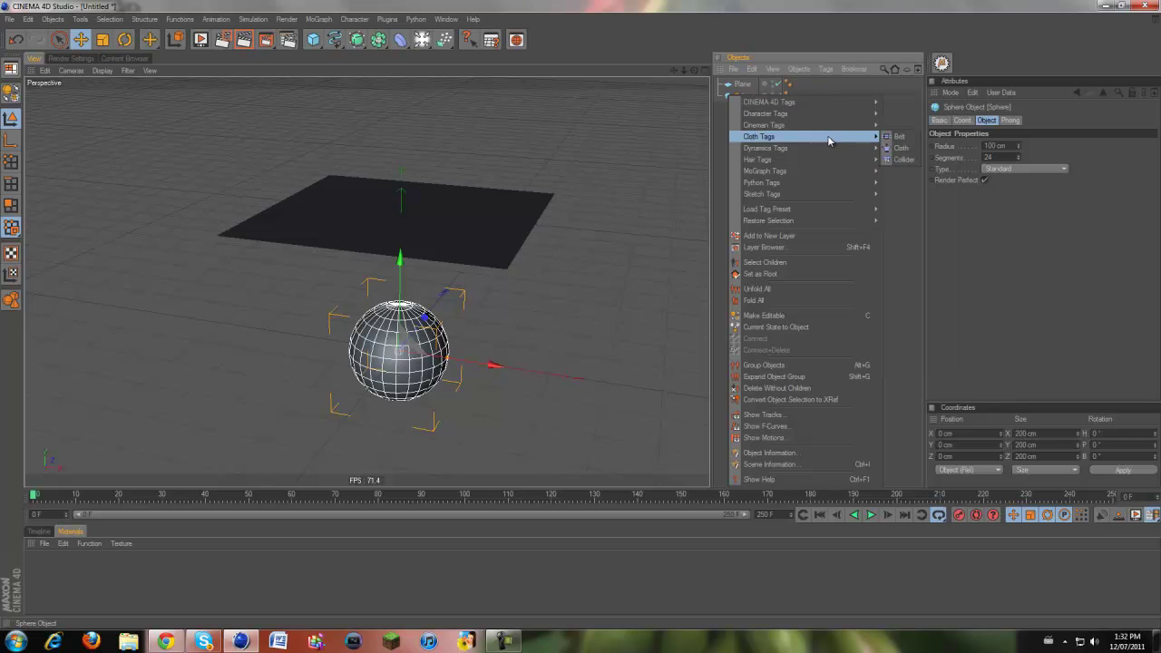
pyautogui.click(900, 161)
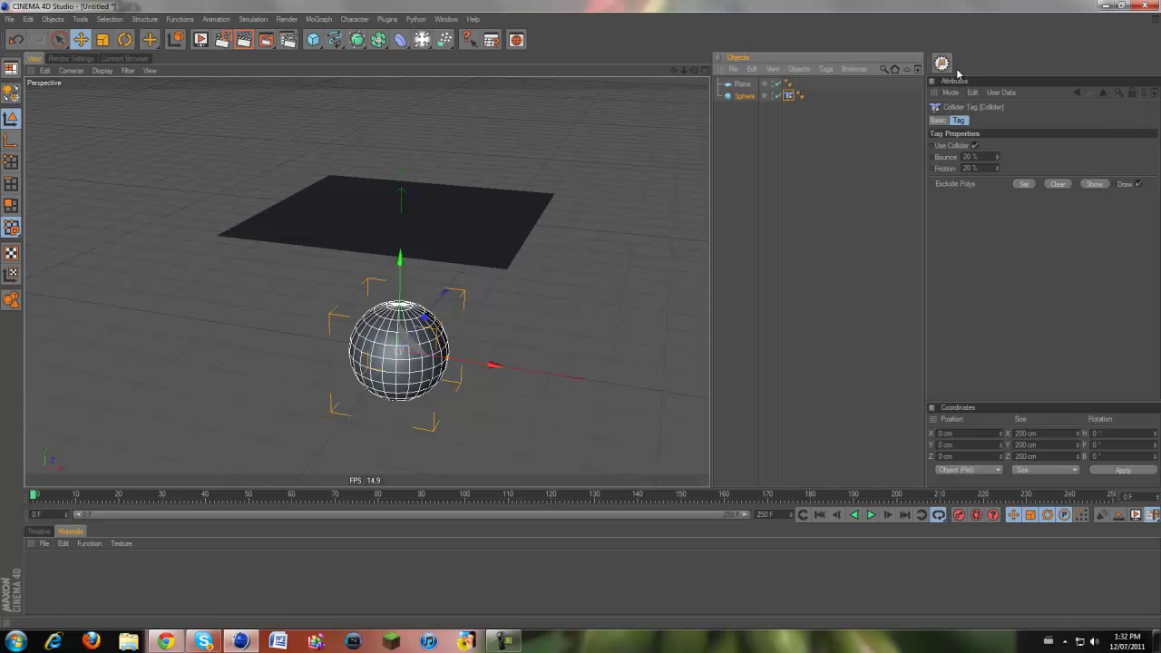
# Add a Cloth tag to the plane and clear the object selection
pyautogui.click(727, 88)
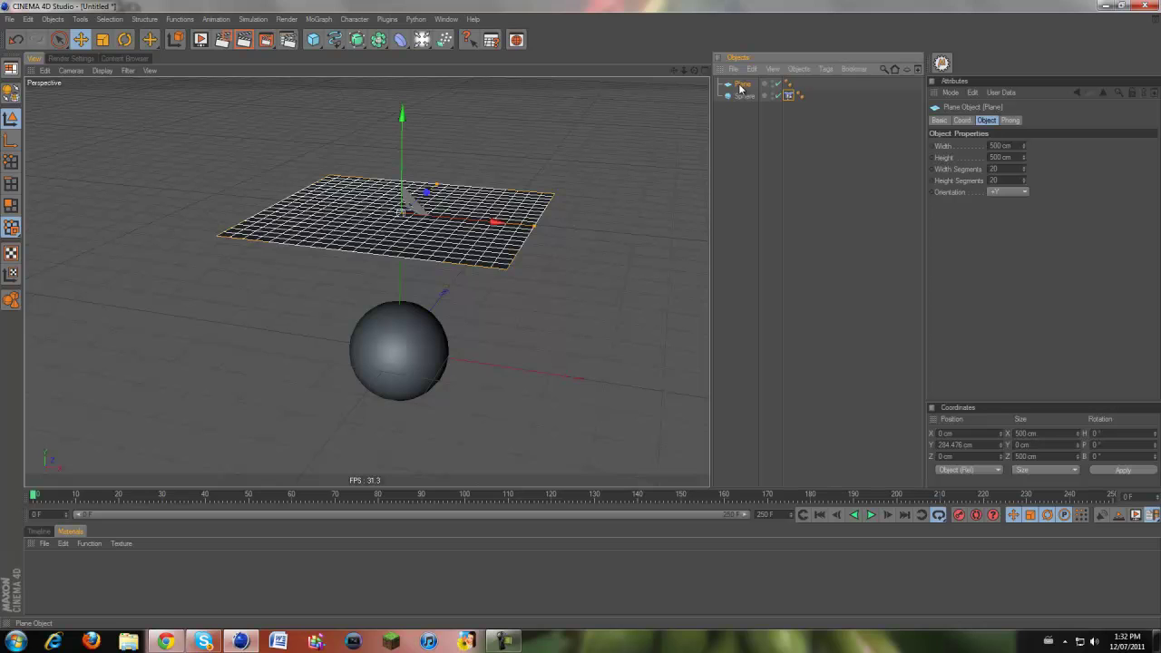
pyautogui.rightClick(740, 87)
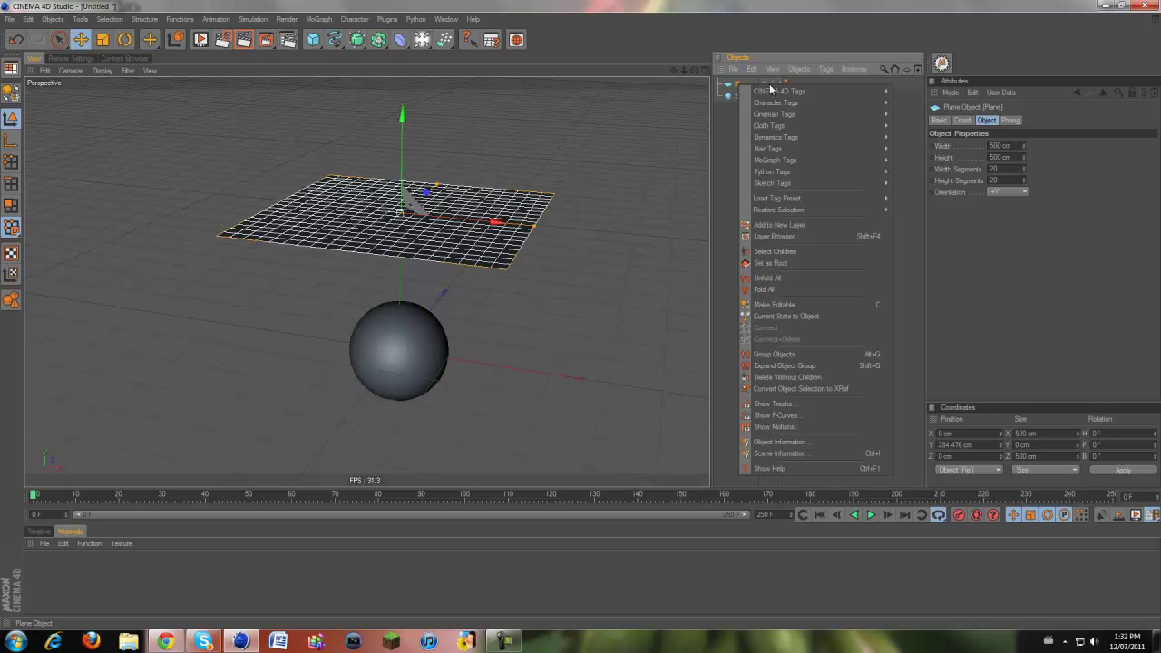
pyautogui.moveTo(798, 127)
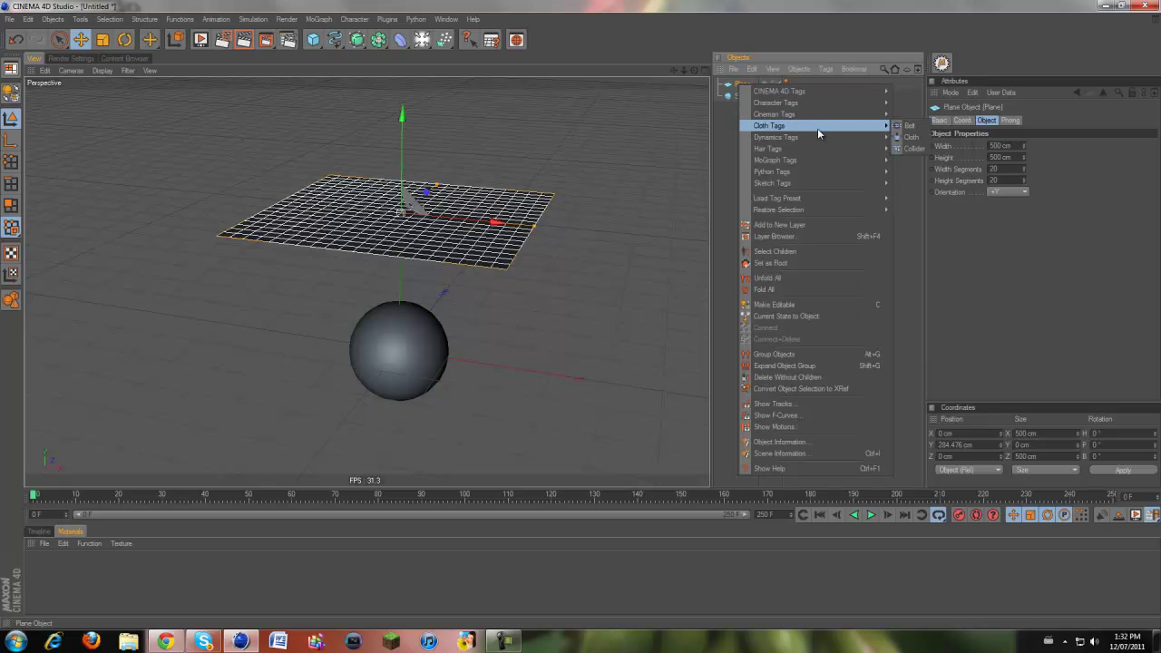
pyautogui.click(905, 136)
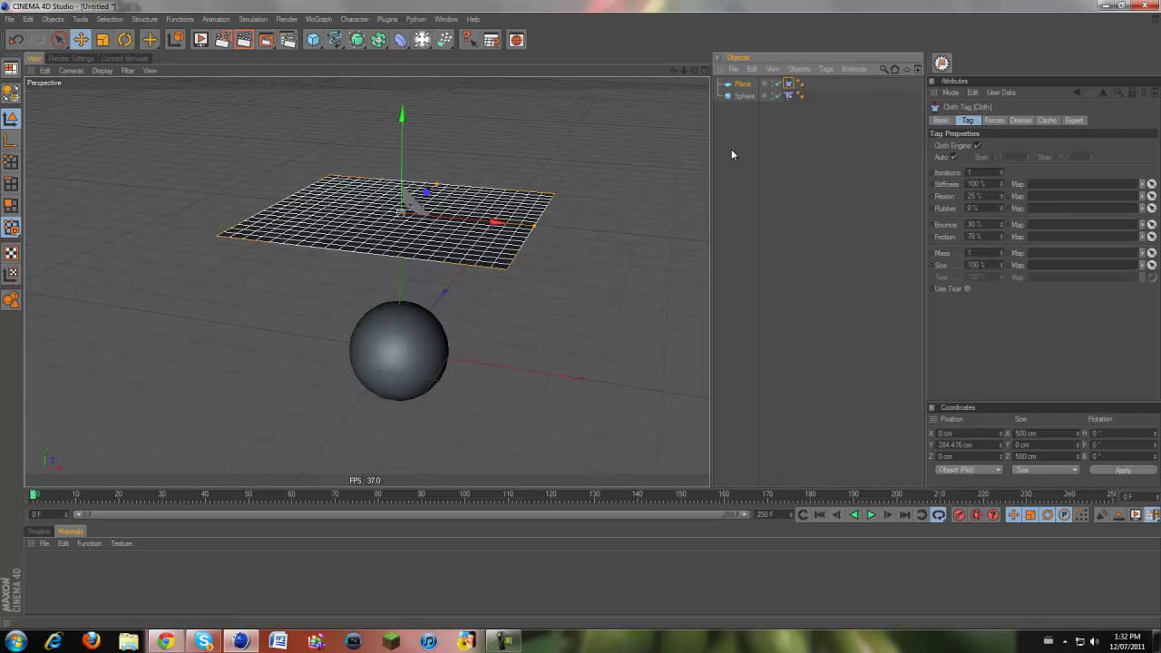
pyautogui.click(731, 149)
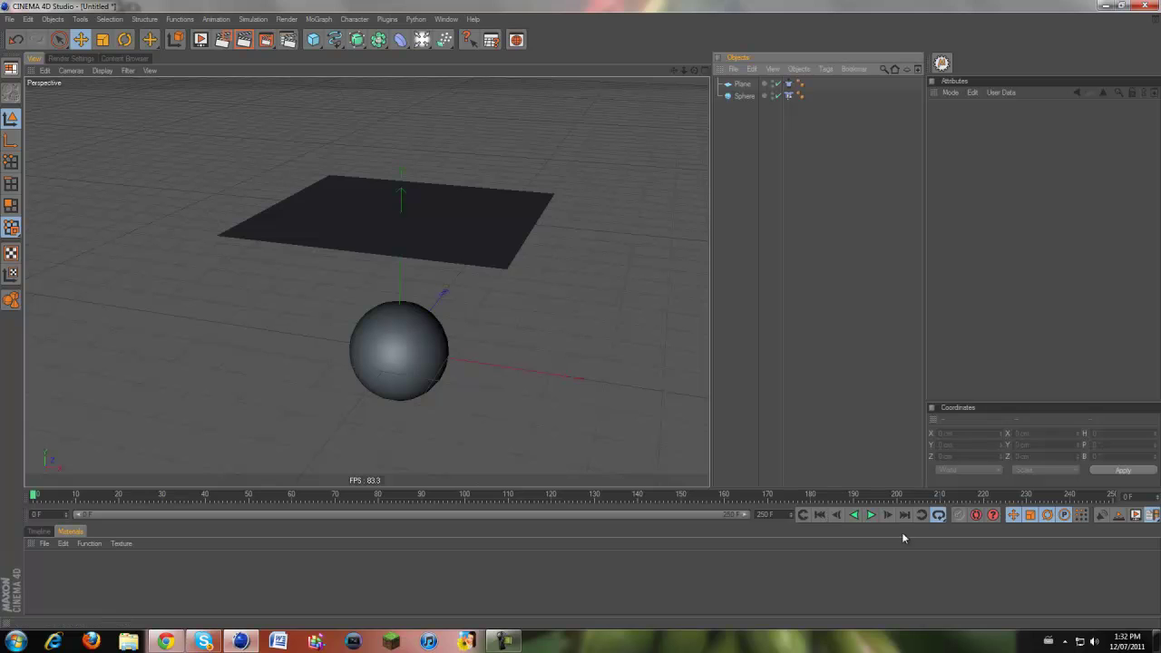
# Play the animation to test the cloth simulation, stop it and return to the first frame
pyautogui.click(869, 515)
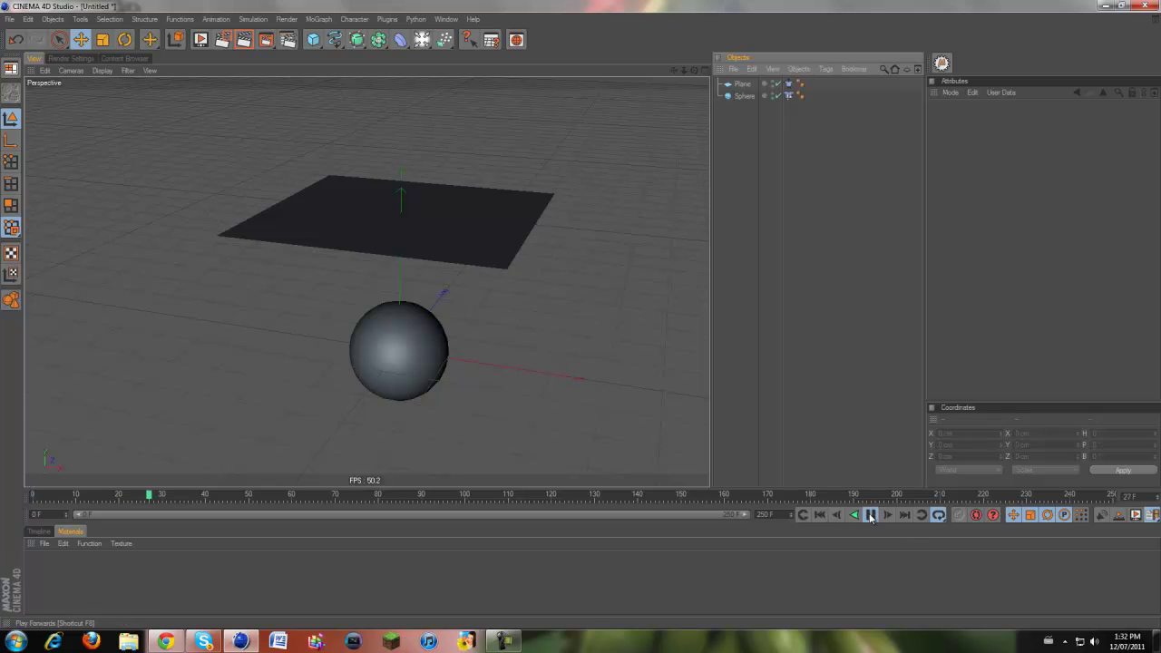
pyautogui.click(871, 515)
pyautogui.click(819, 514)
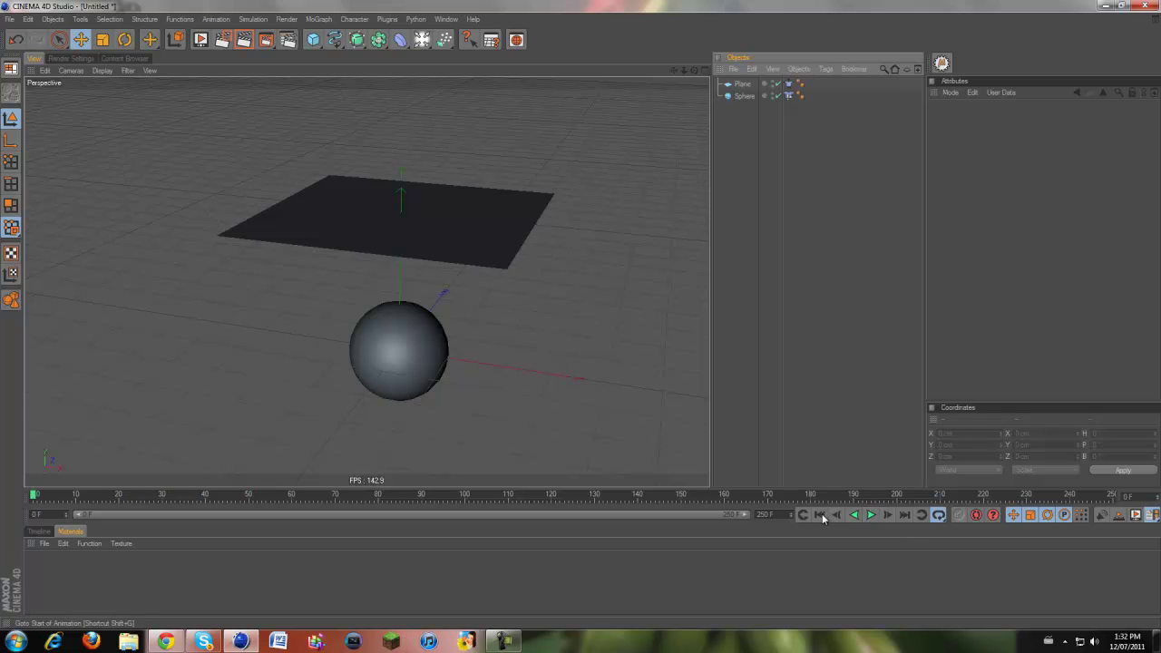
# Select the plane and make it editable as a polygon object
pyautogui.click(736, 84)
pyautogui.click(778, 83)
pyautogui.click(788, 84)
pyautogui.click(778, 84)
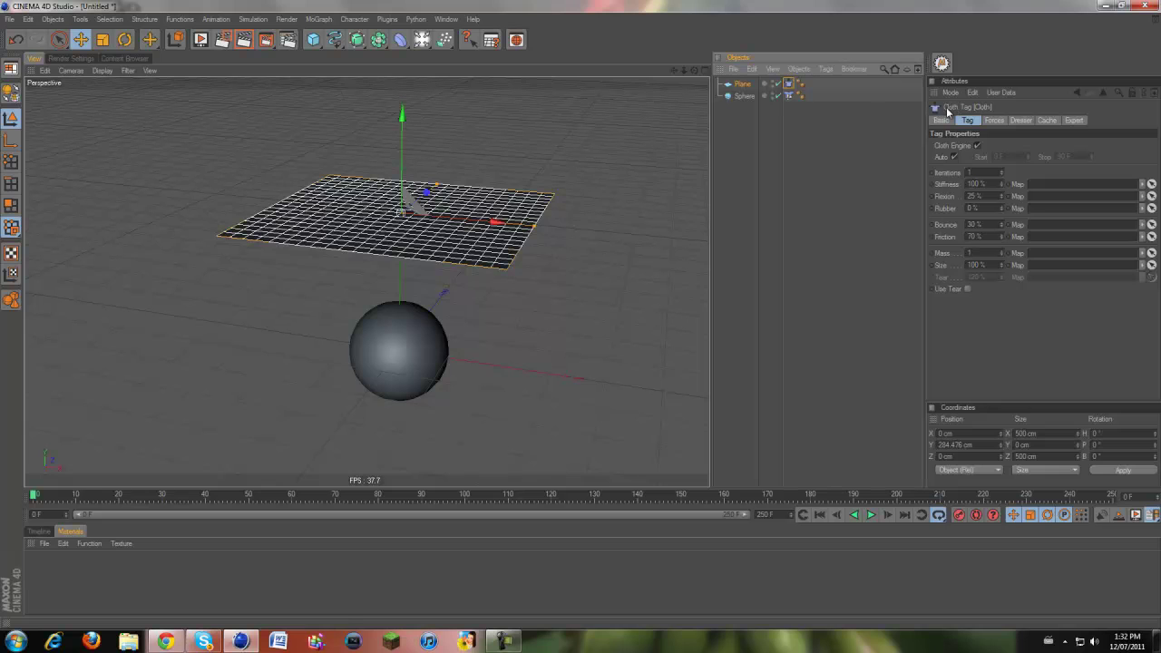
pyautogui.click(742, 85)
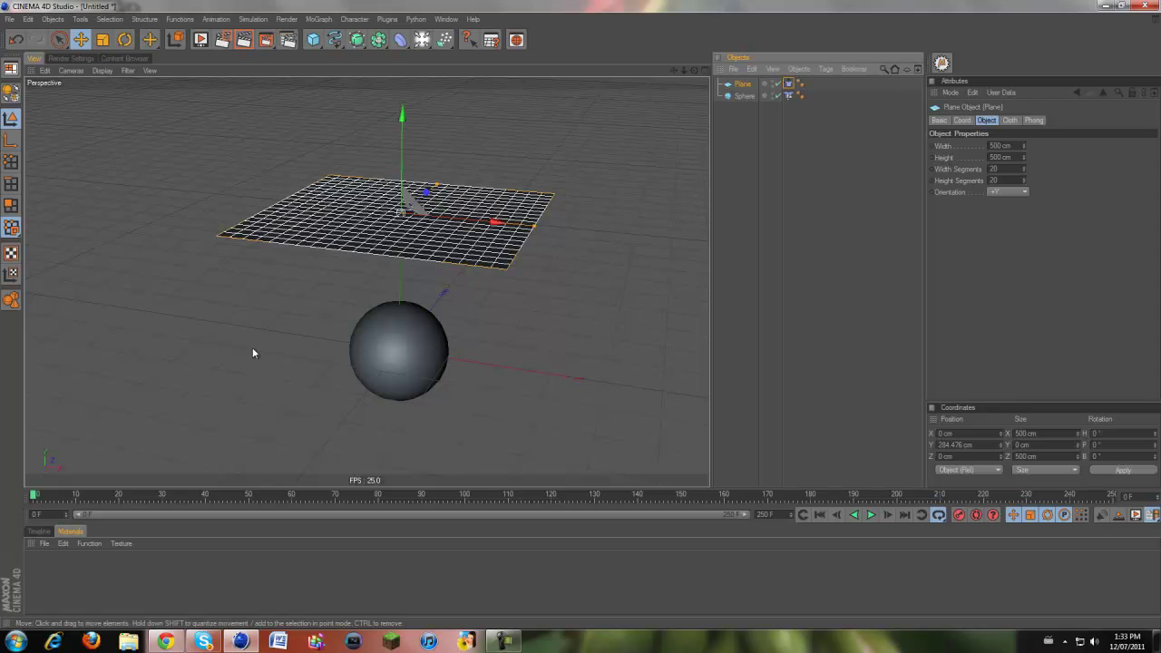
pyautogui.click(11, 96)
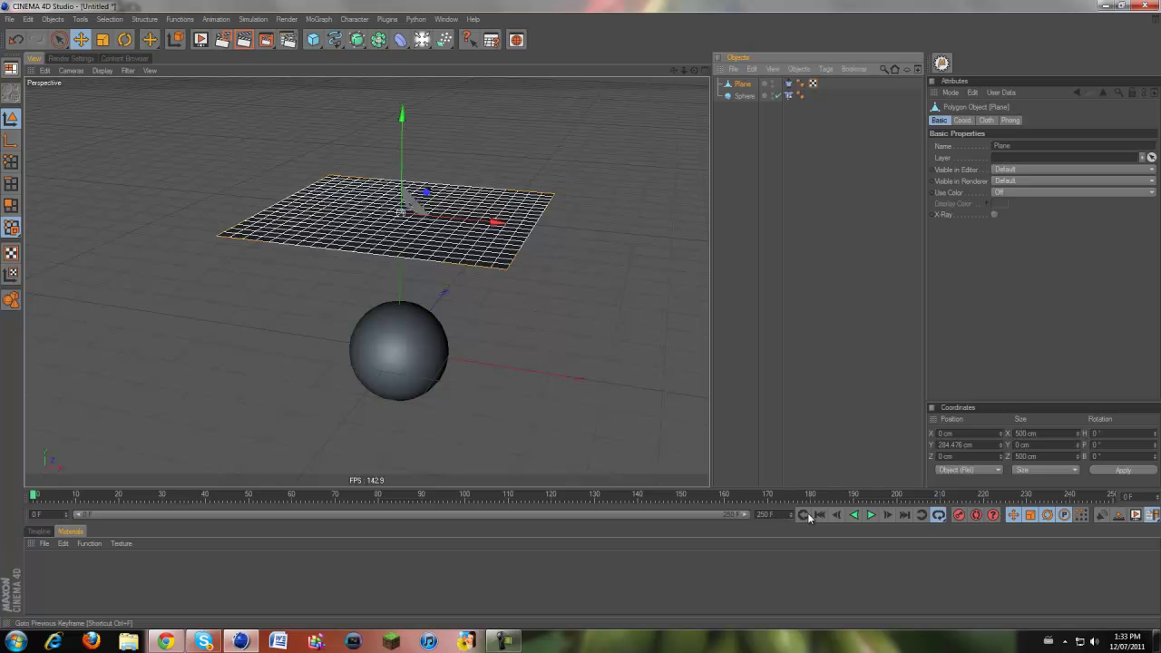
# Play the cloth simulation to about frame 35 and render the draped plane in the viewport
pyautogui.click(871, 515)
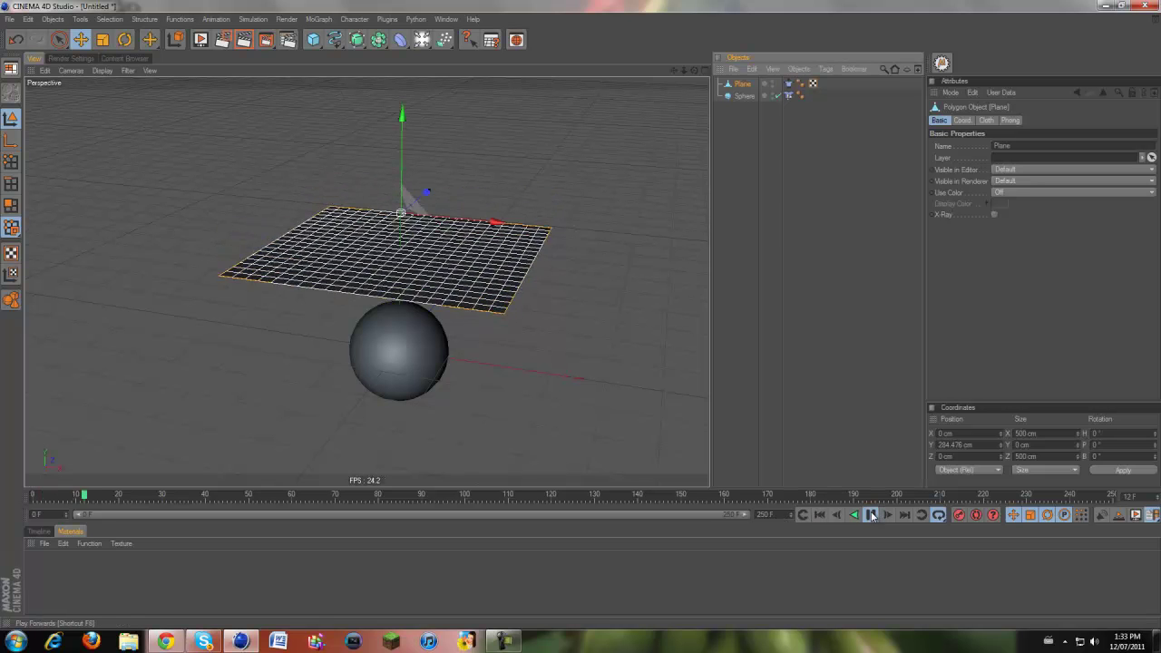
pyautogui.click(869, 514)
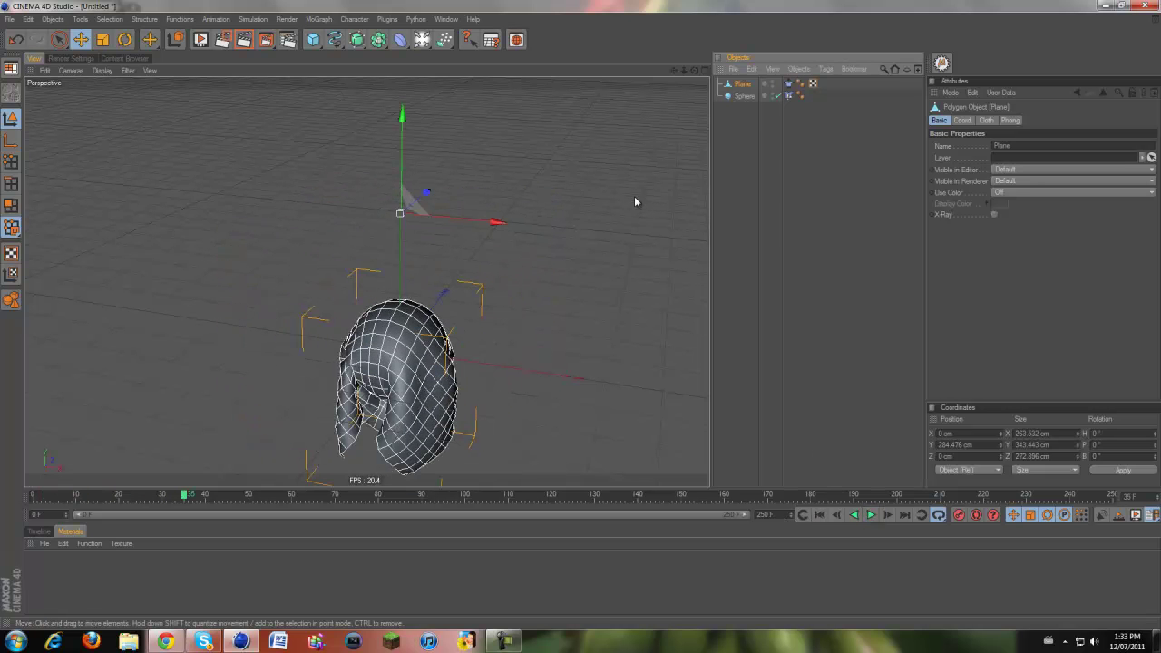
pyautogui.moveTo(674, 70); pyautogui.dragTo(580, 314)
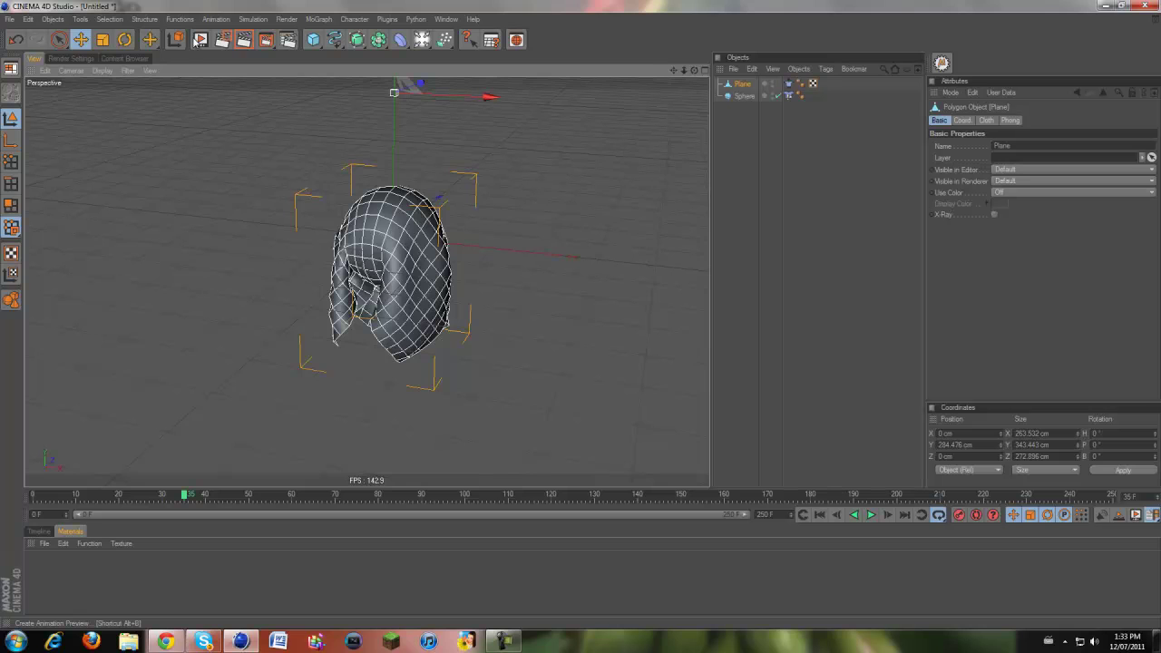
pyautogui.click(241, 44)
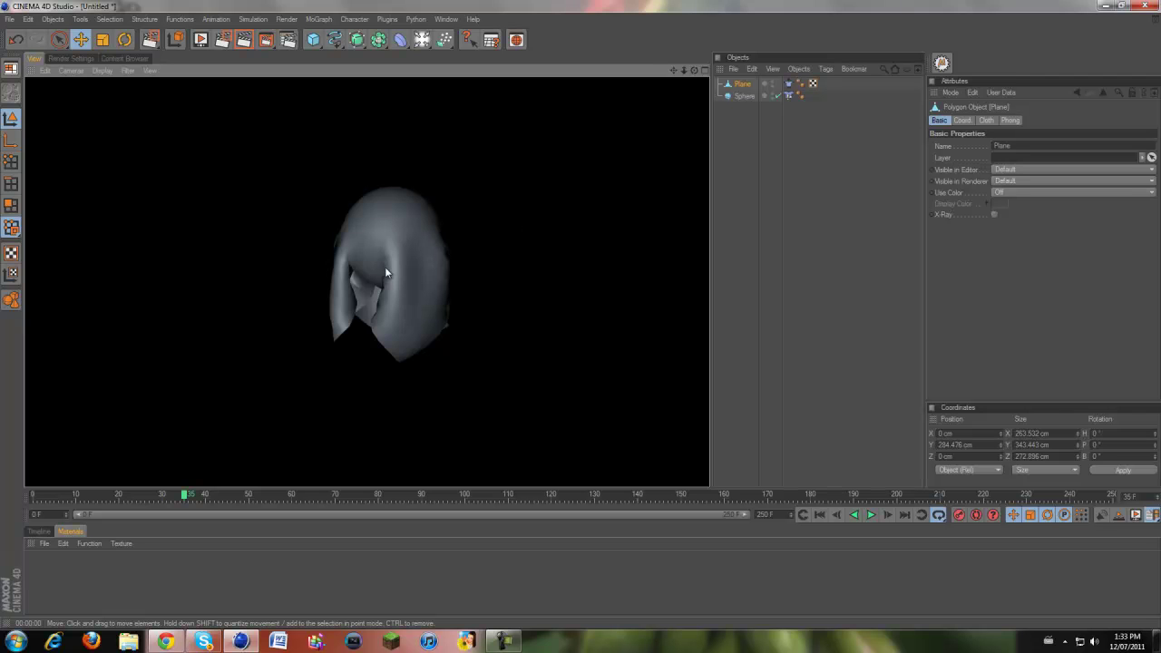
# Return to the start of the animation and render the plane and sphere with nothing selected
pyautogui.click(819, 514)
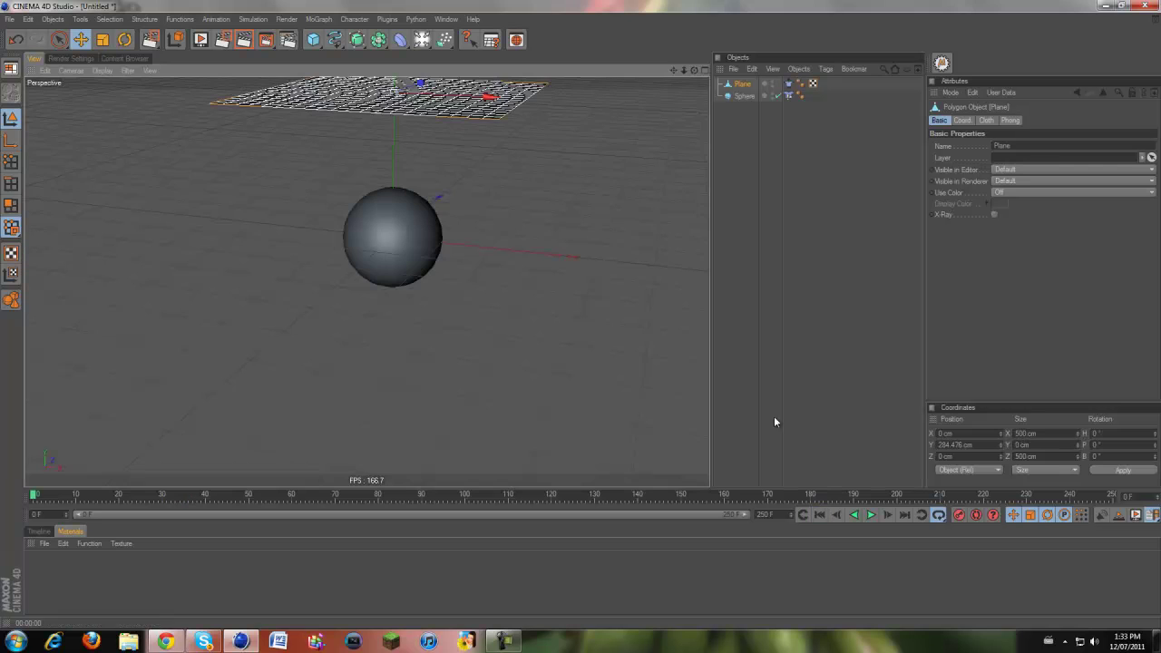
pyautogui.moveTo(674, 71); pyautogui.dragTo(671, 96)
pyautogui.click(578, 147)
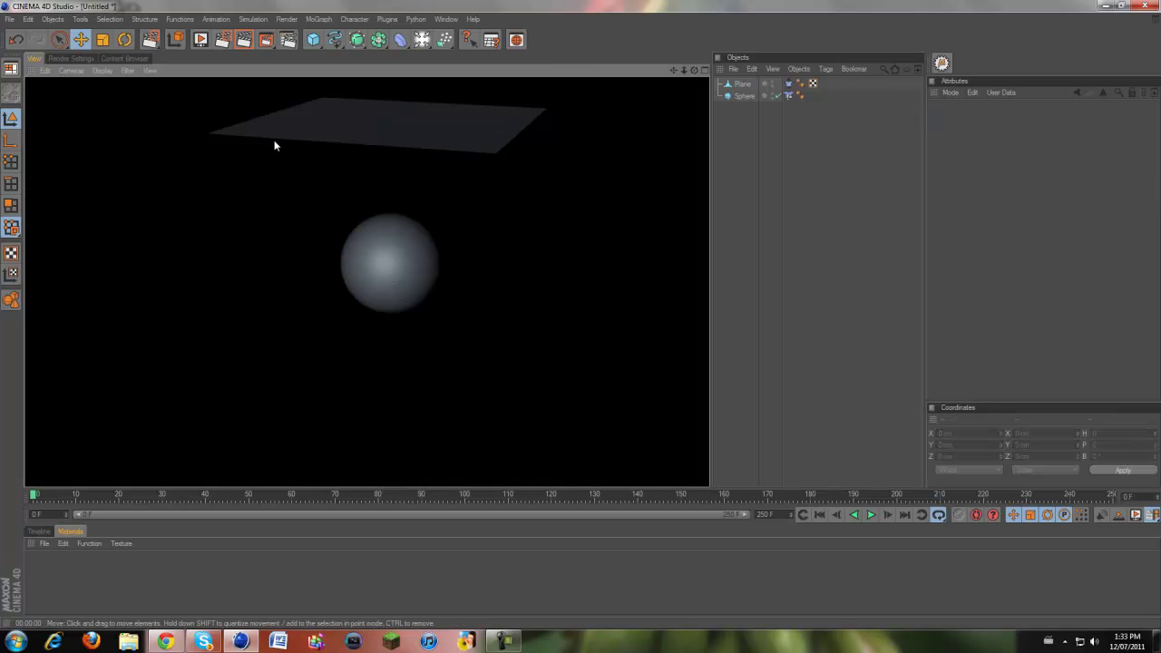
# Add a Cloth NURBS object to the scene and make the plane its child
pyautogui.click(742, 84)
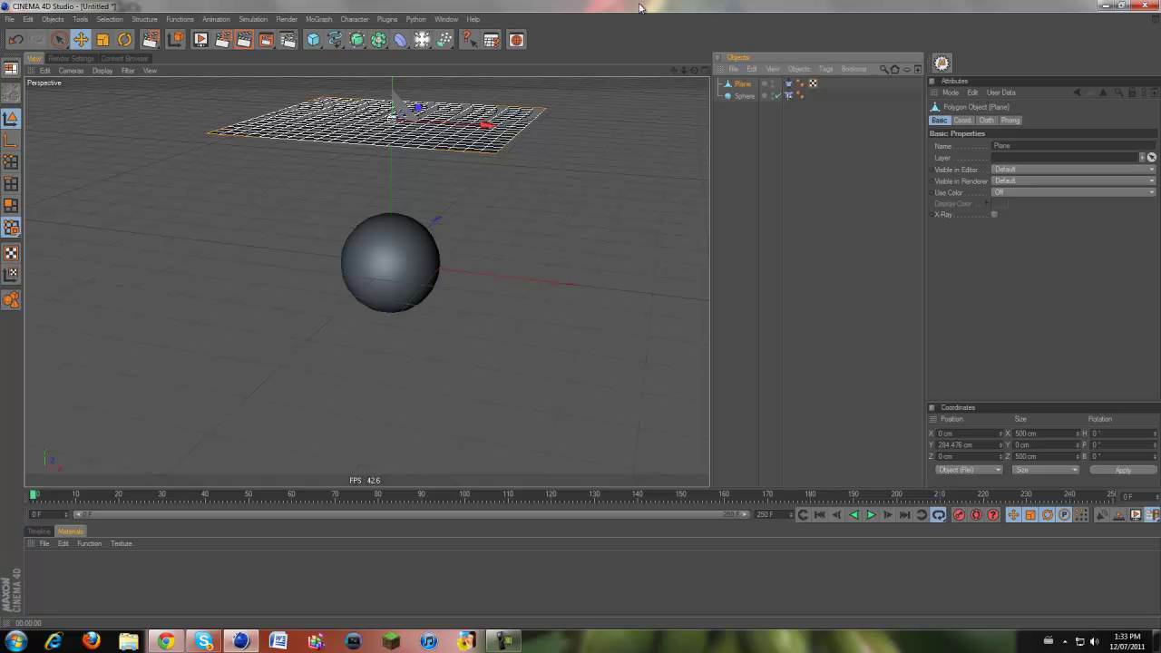
pyautogui.moveTo(674, 71); pyautogui.dragTo(583, 343)
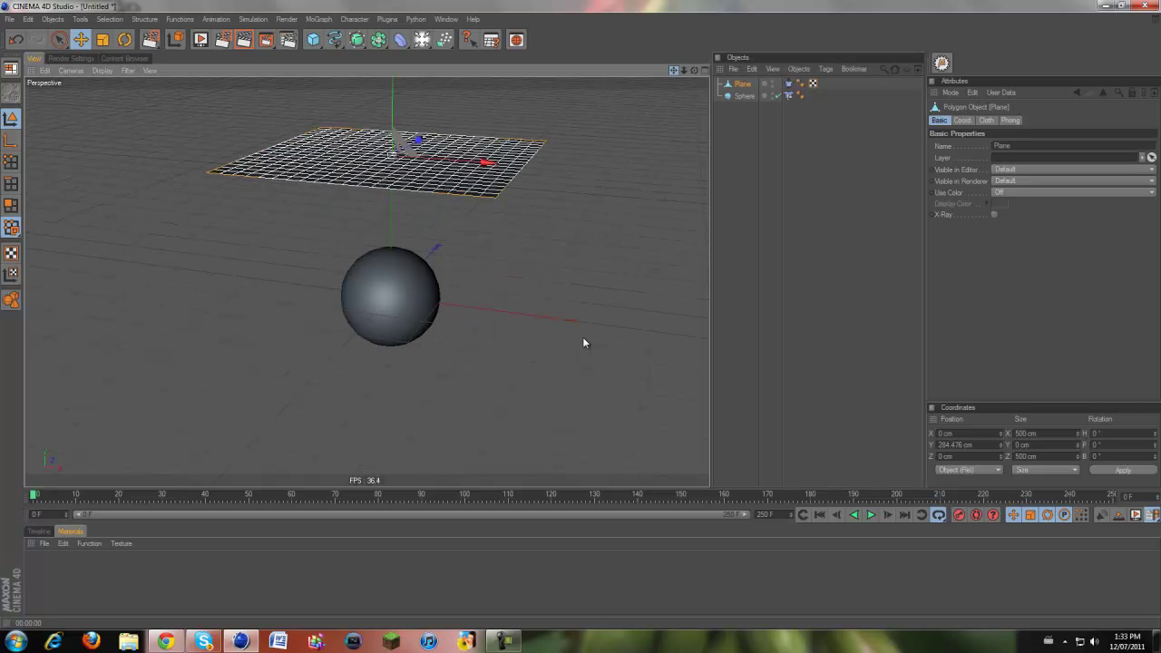
pyautogui.click(254, 20)
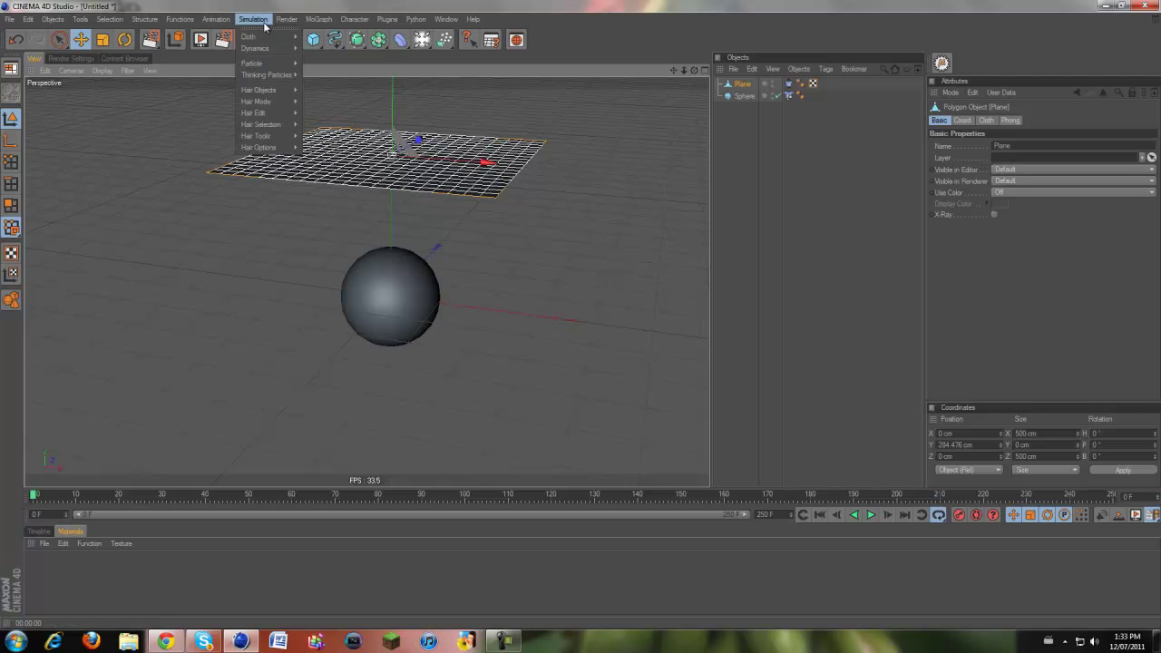
pyautogui.moveTo(271, 40)
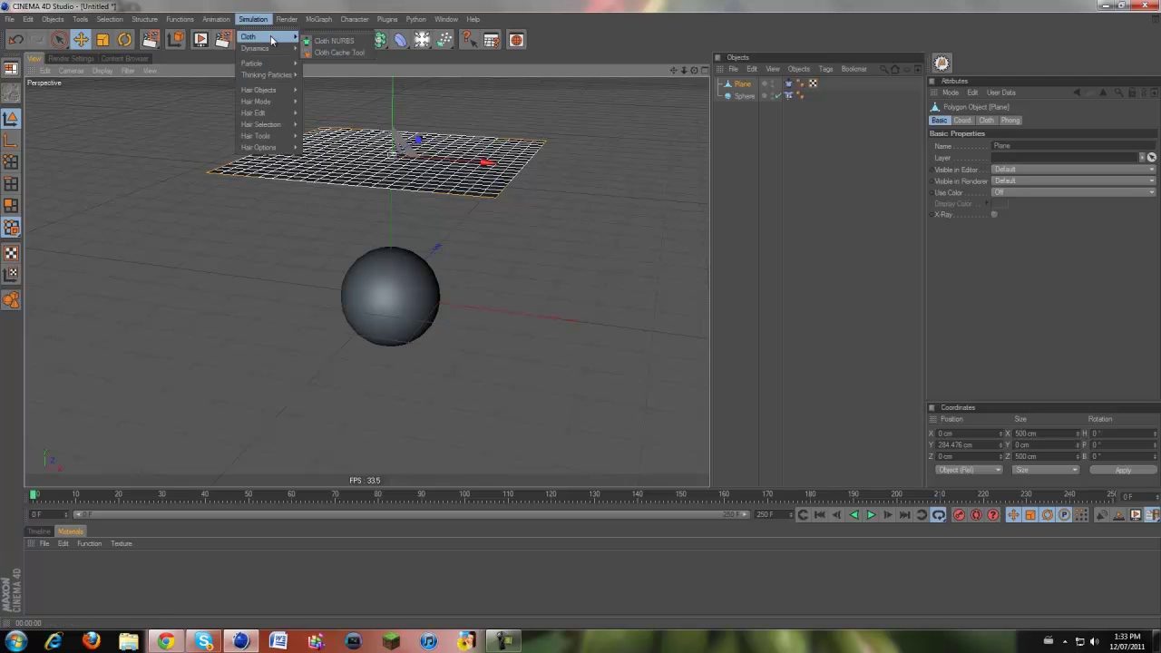
pyautogui.click(334, 41)
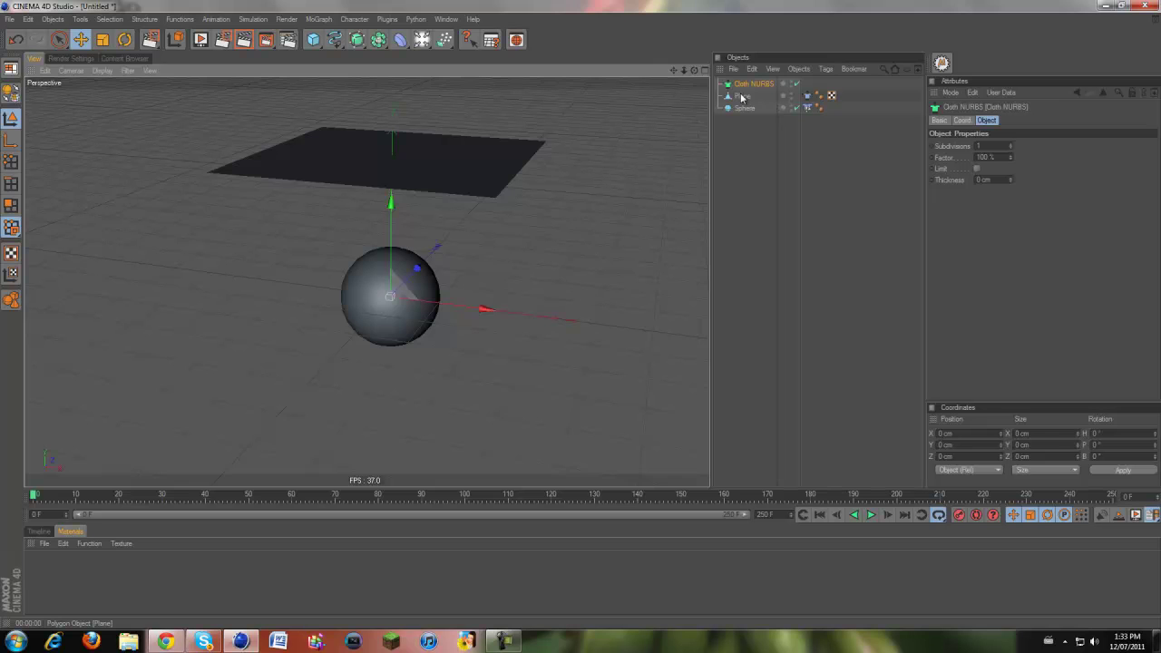
pyautogui.moveTo(744, 98); pyautogui.dragTo(749, 84)
pyautogui.click(458, 217)
pyautogui.moveTo(695, 72)
pyautogui.mouseDown()
pyautogui.moveTo(694, 98)
pyautogui.moveTo(675, 82)
pyautogui.mouseUp()
# Set the Cloth NURBS subdivisions to 0
pyautogui.click(755, 84)
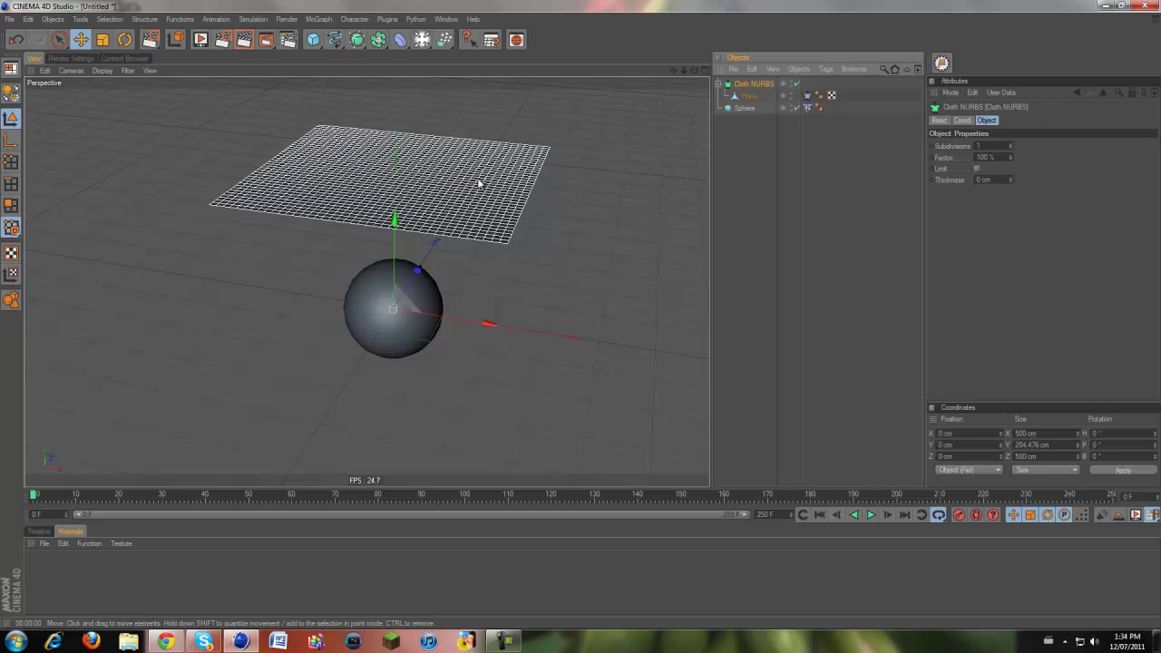
pyautogui.doubleClick(990, 149)
pyautogui.write('0')
pyautogui.press('Return')
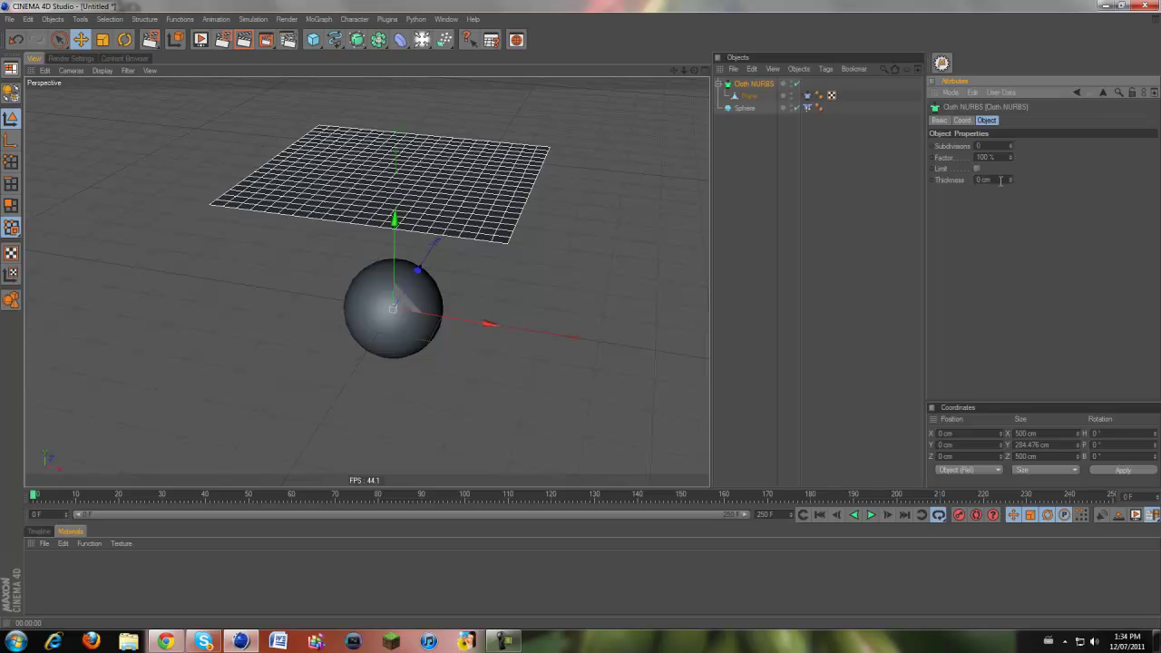
# Set the Cloth NURBS thickness to 2 cm
pyautogui.moveTo(1008, 178); pyautogui.dragTo(993, 174)
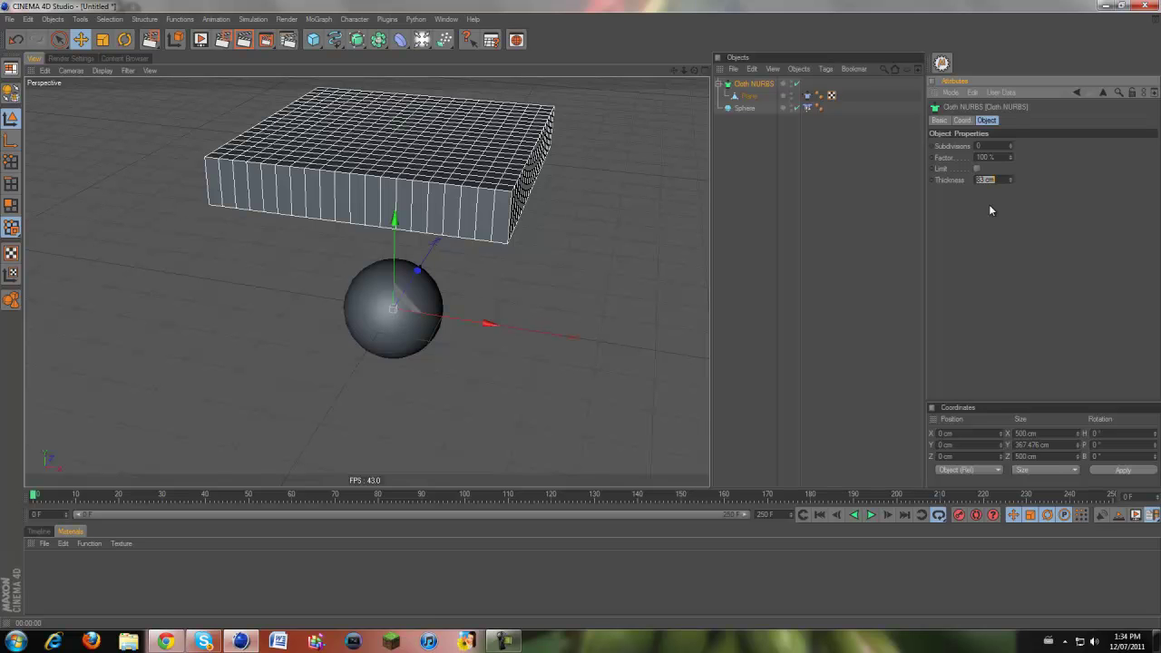
pyautogui.write('0')
pyautogui.press('Return')
pyautogui.scroll(4, 361, 277)
pyautogui.click(462, 229)
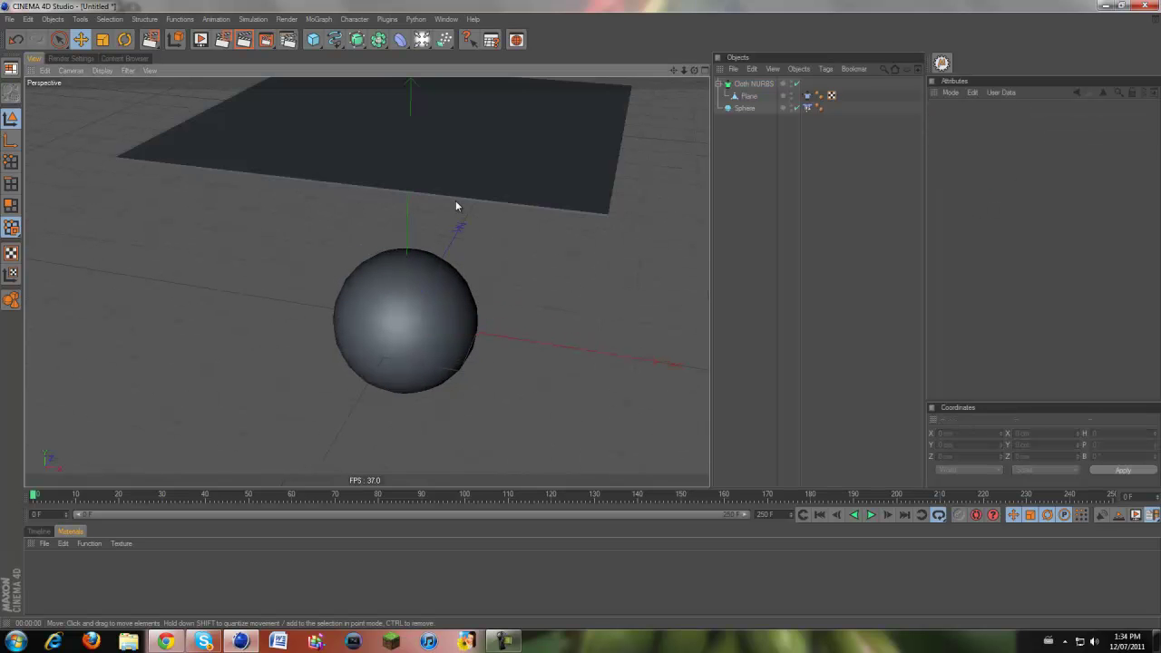
pyautogui.click(508, 195)
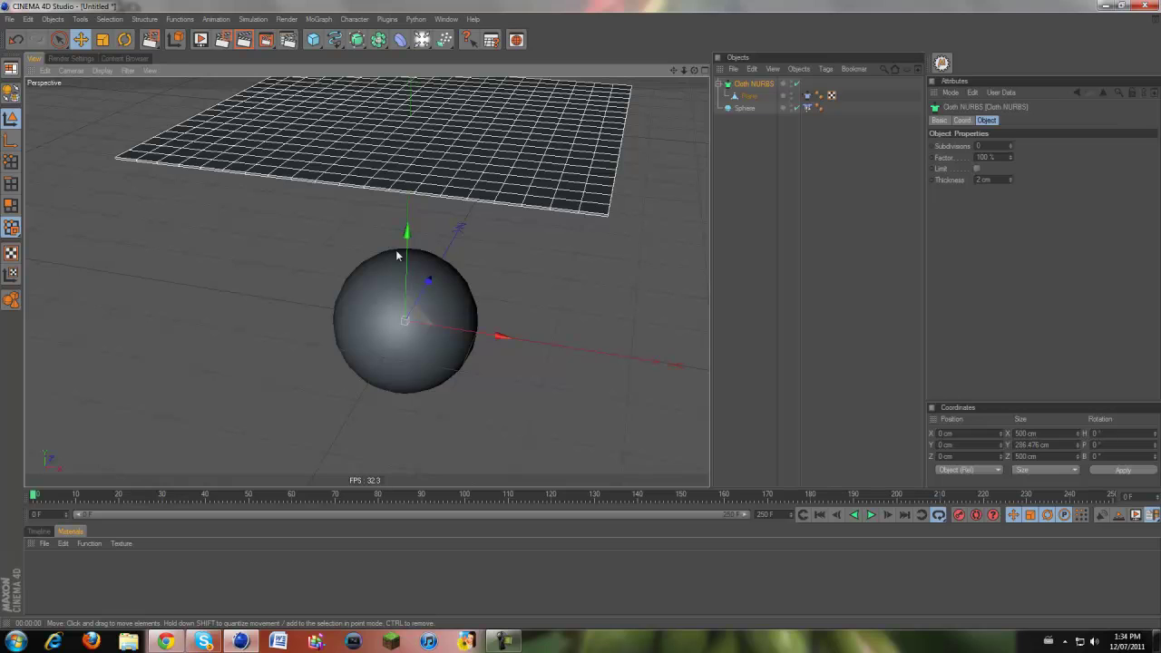
# Play the simulation to watch the thickened cloth fall over the sphere, and stop it at frame 93
pyautogui.click(742, 109)
pyautogui.click(747, 85)
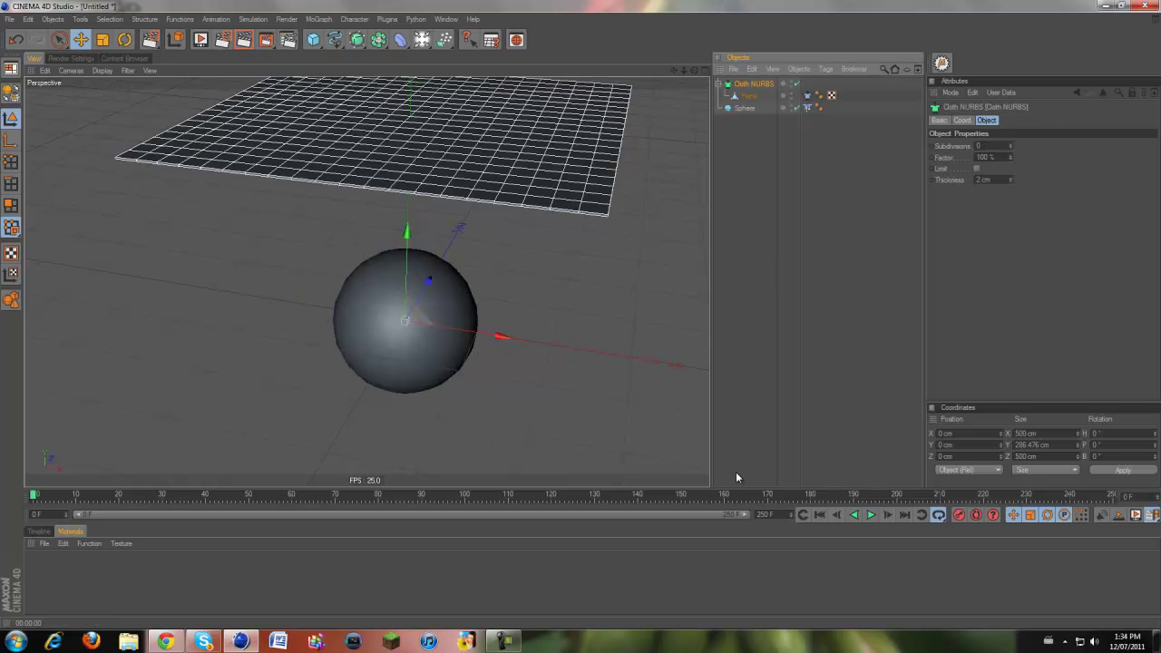
pyautogui.click(869, 516)
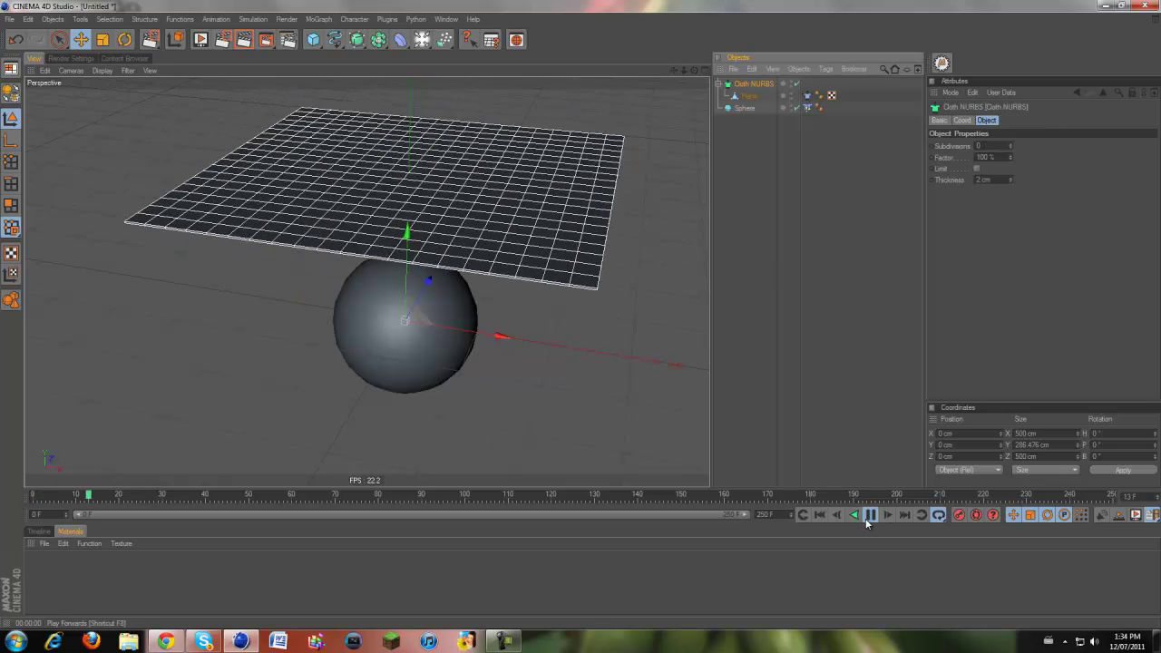
pyautogui.click(867, 519)
pyautogui.click(867, 519)
pyautogui.click(867, 519)
pyautogui.click(869, 515)
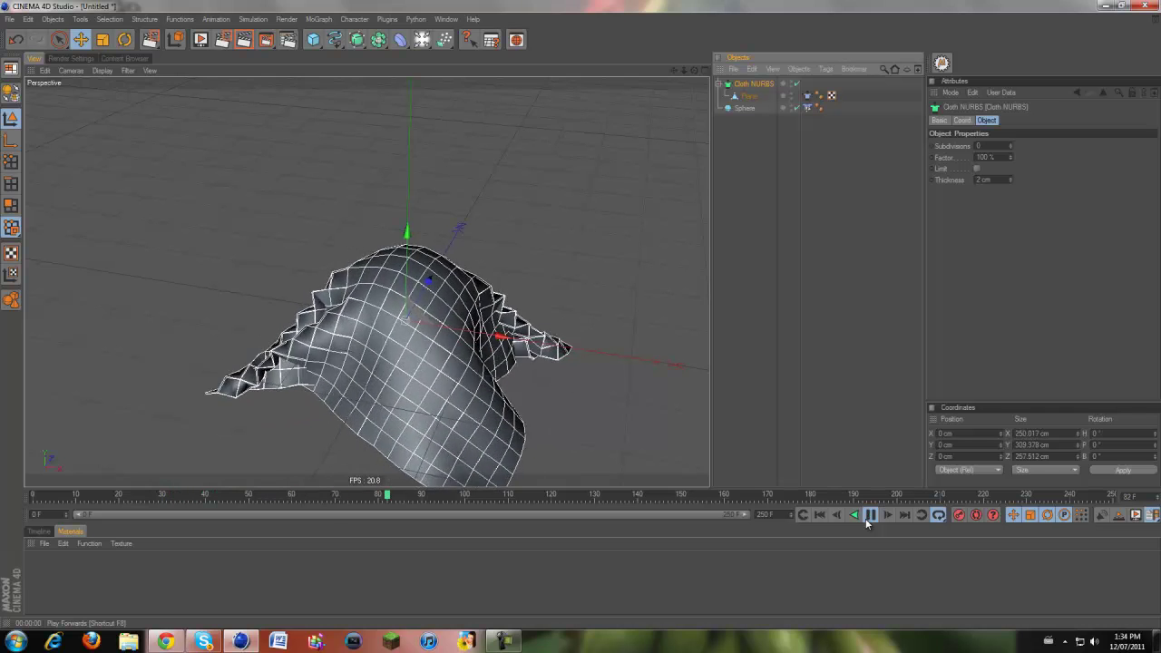
pyautogui.click(867, 516)
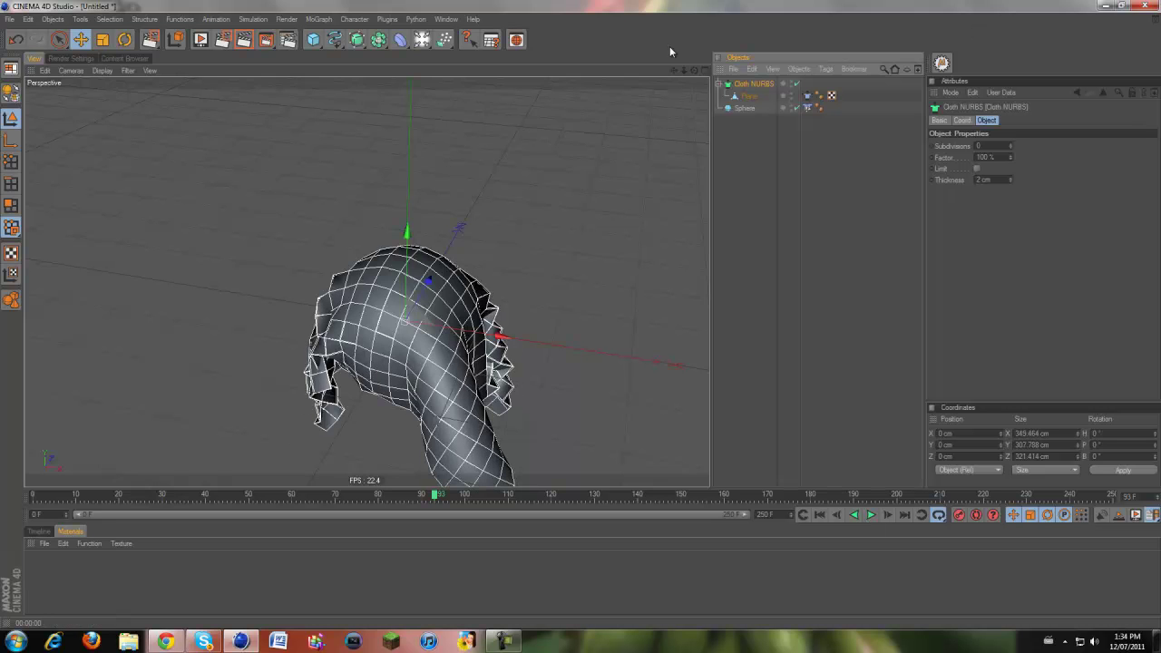
# Add a HyperNURBS object and nest the Cloth NURBS inside it to smooth the cloth
pyautogui.moveTo(676, 72); pyautogui.dragTo(576, 314)
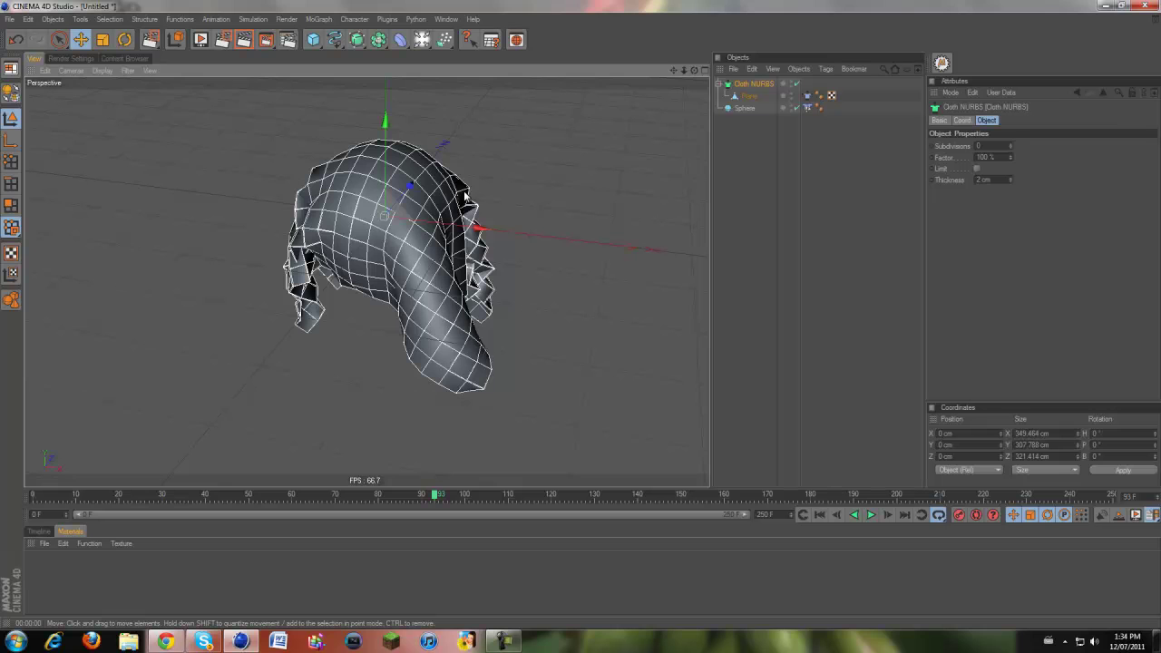
pyautogui.click(506, 295)
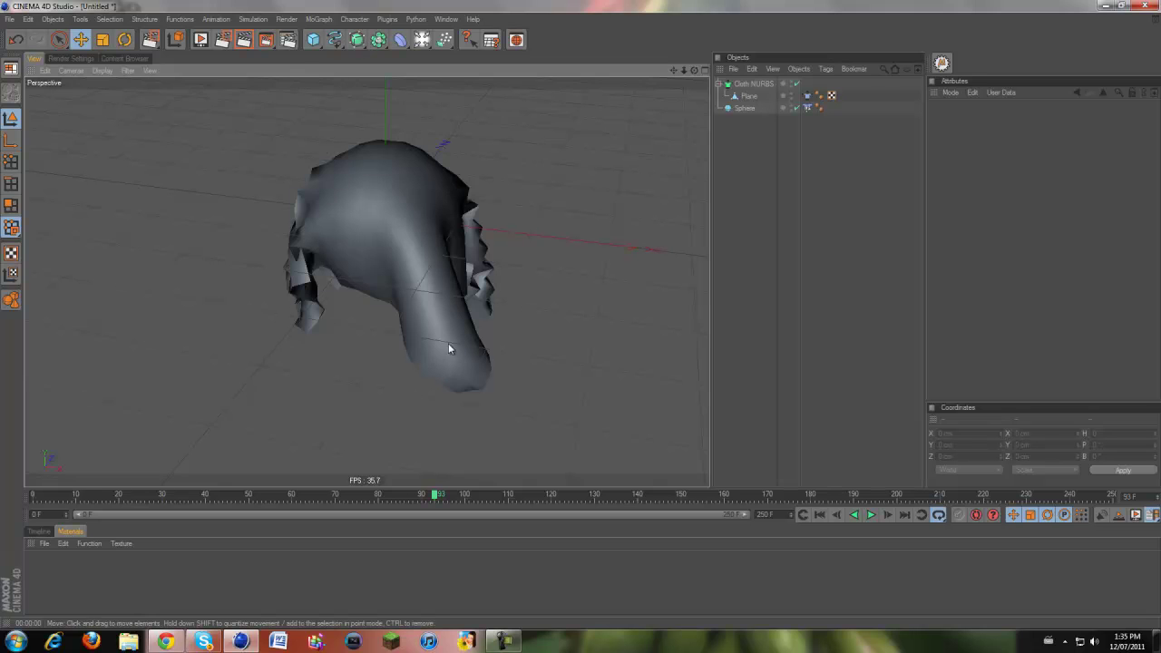
pyautogui.click(360, 40)
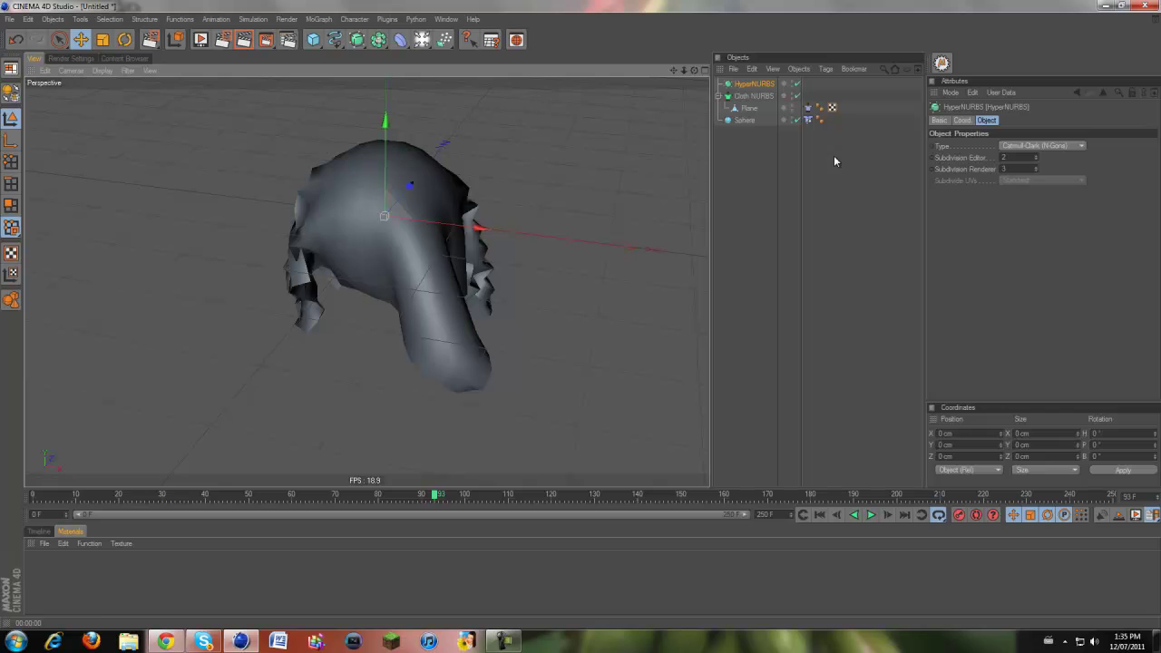
pyautogui.moveTo(742, 98); pyautogui.dragTo(749, 85)
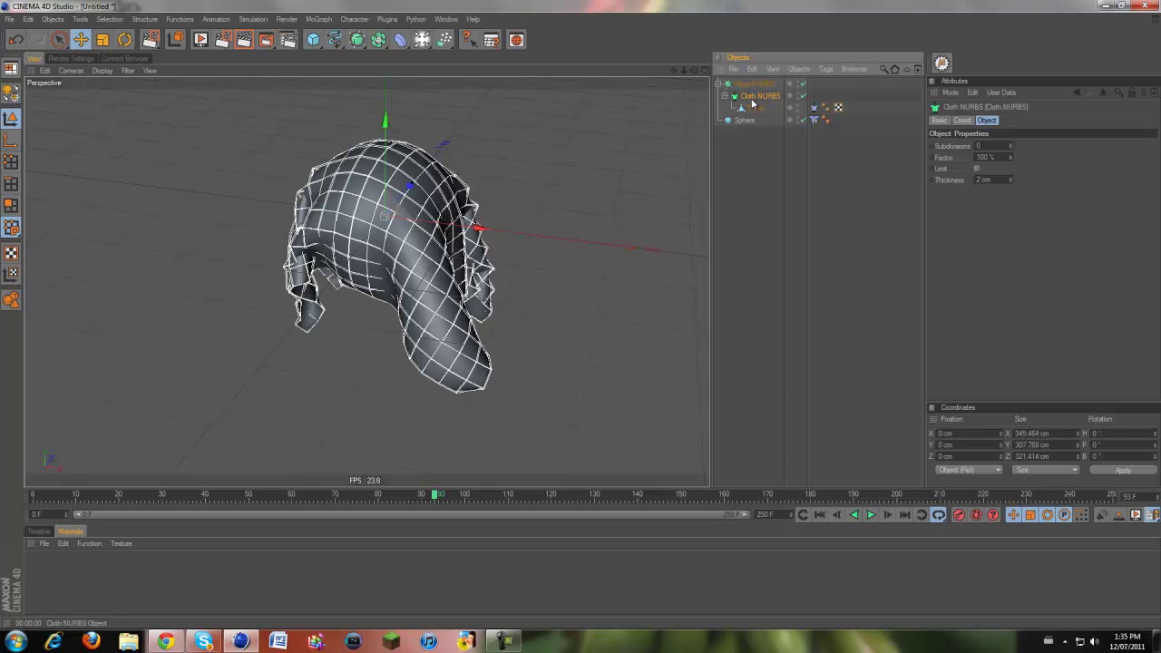
pyautogui.click(739, 200)
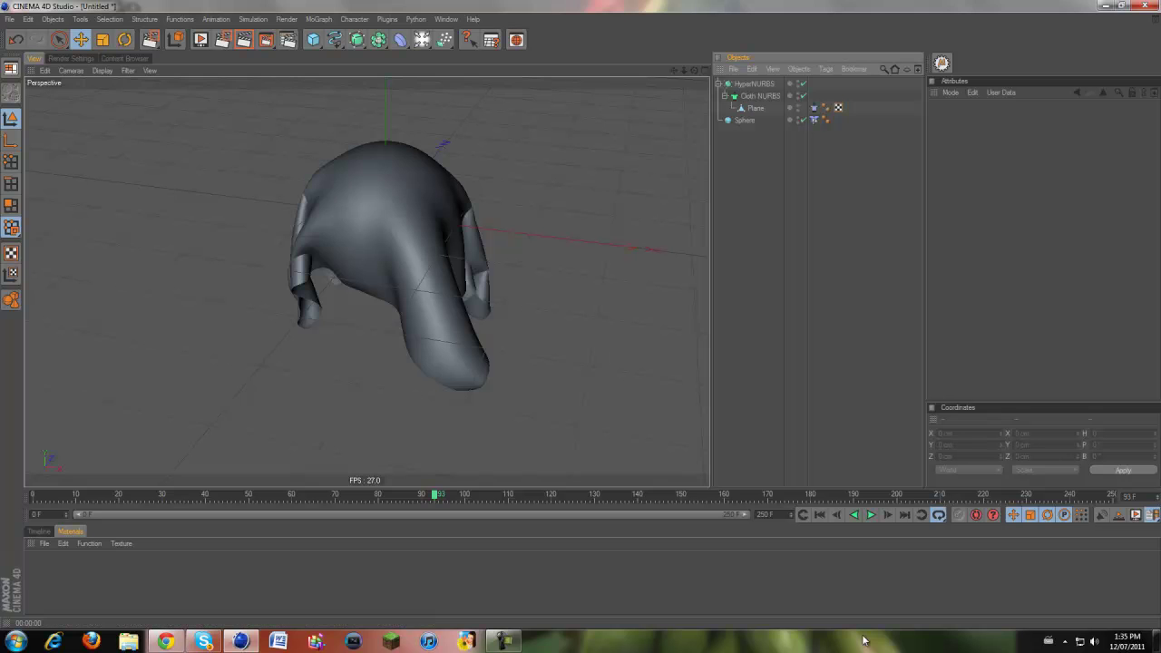
# Play the simulation from the first frame to frame 36 and render the smoothed cloth
pyautogui.click(819, 514)
pyautogui.click(872, 515)
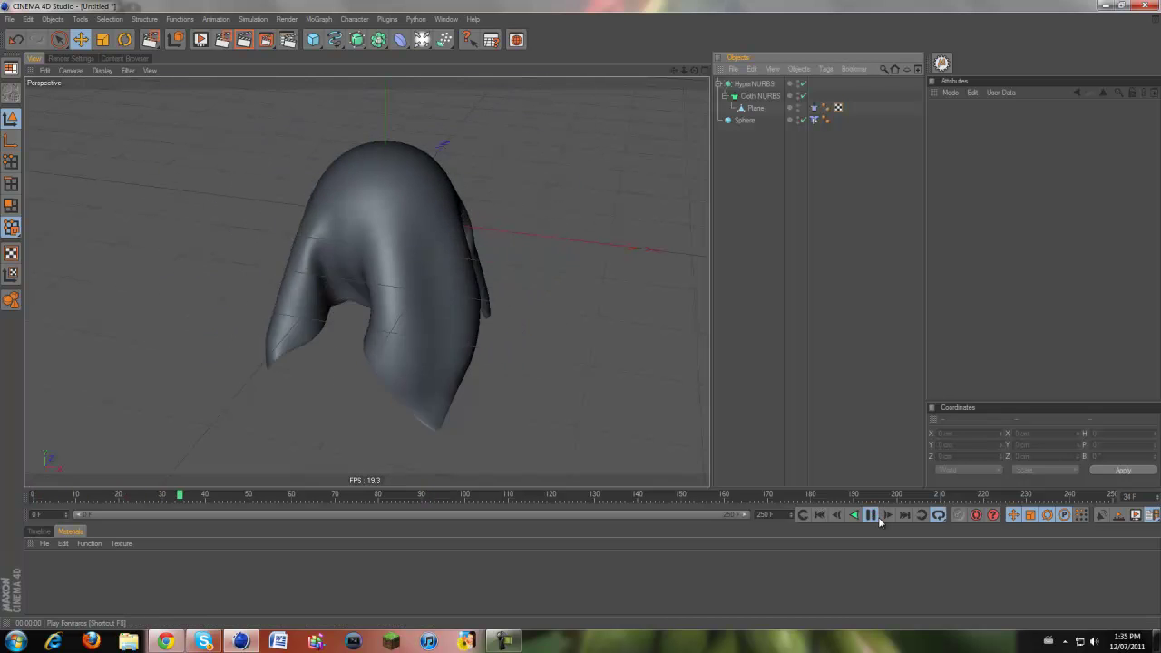
pyautogui.click(872, 515)
pyautogui.click(228, 41)
pyautogui.moveTo(673, 72); pyautogui.dragTo(426, 159)
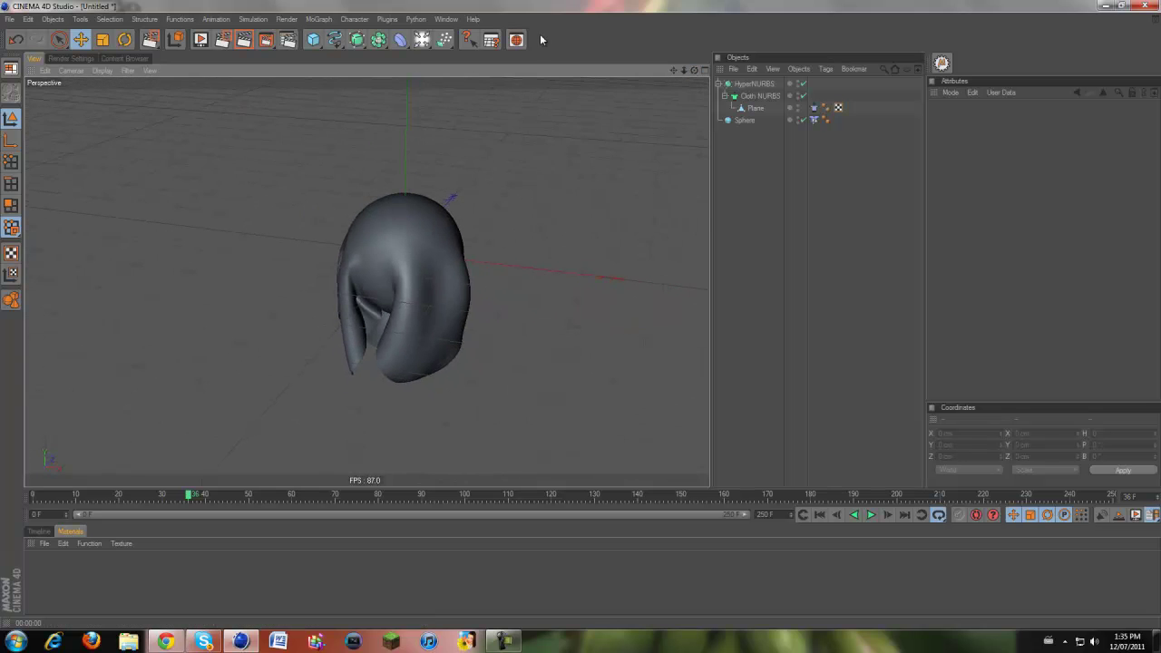
# Open the Content Browser and show its presets
pyautogui.hotkey('shift', 'F8')
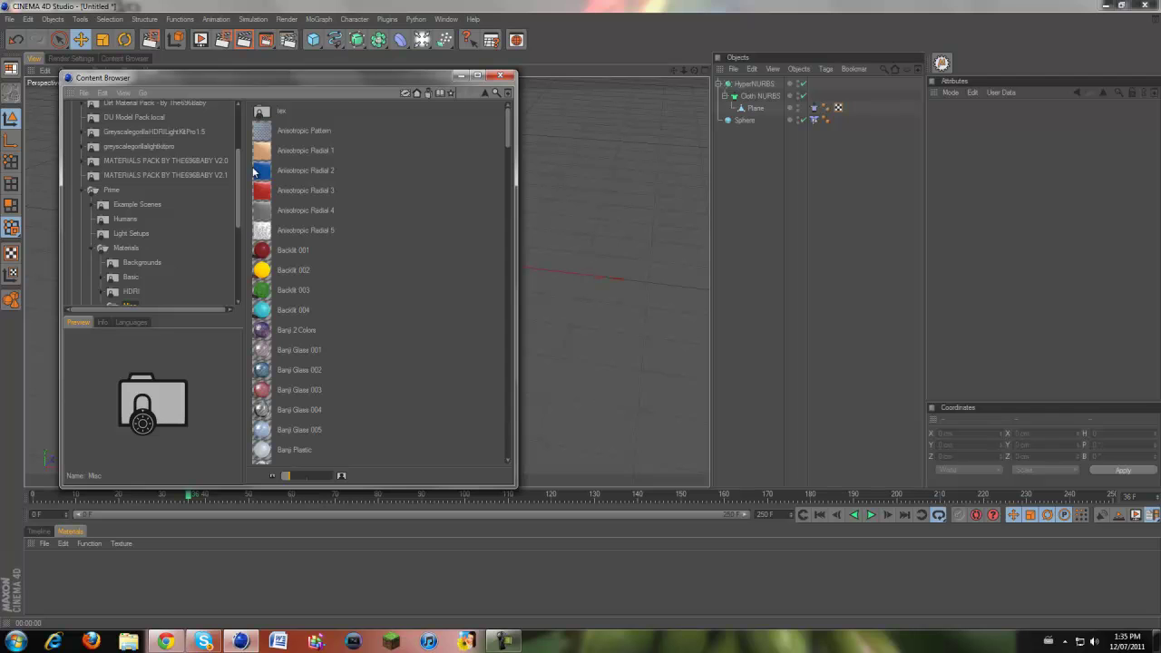
pyautogui.click(427, 91)
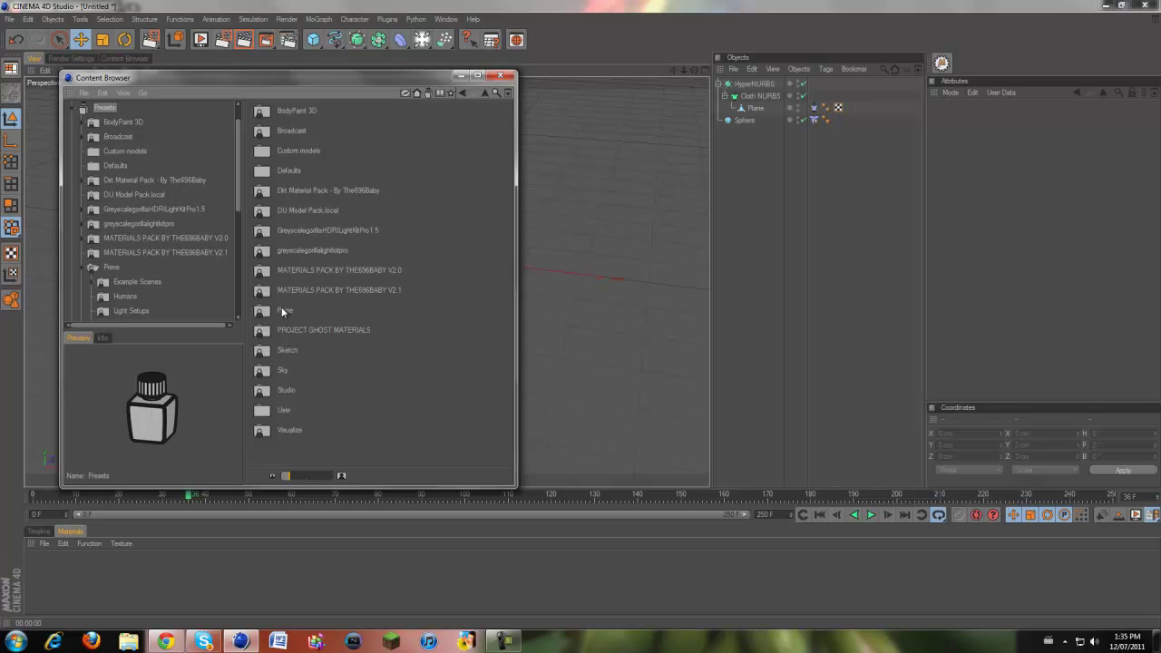
pyautogui.click(496, 92)
pyautogui.write('DU')
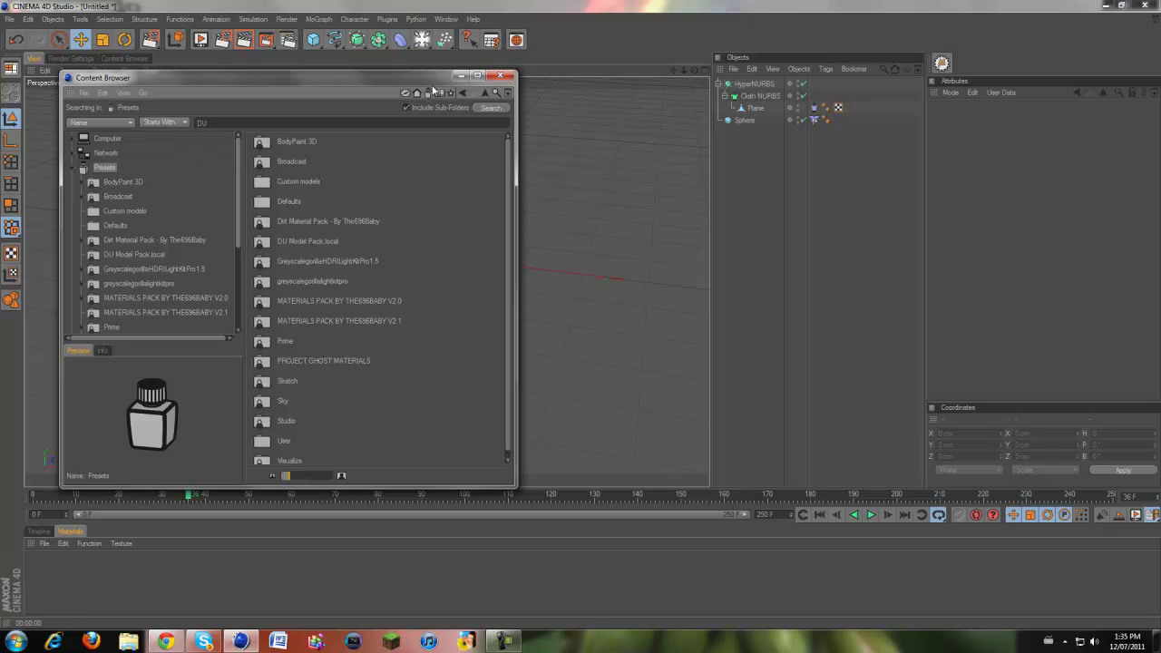
pyautogui.click(463, 95)
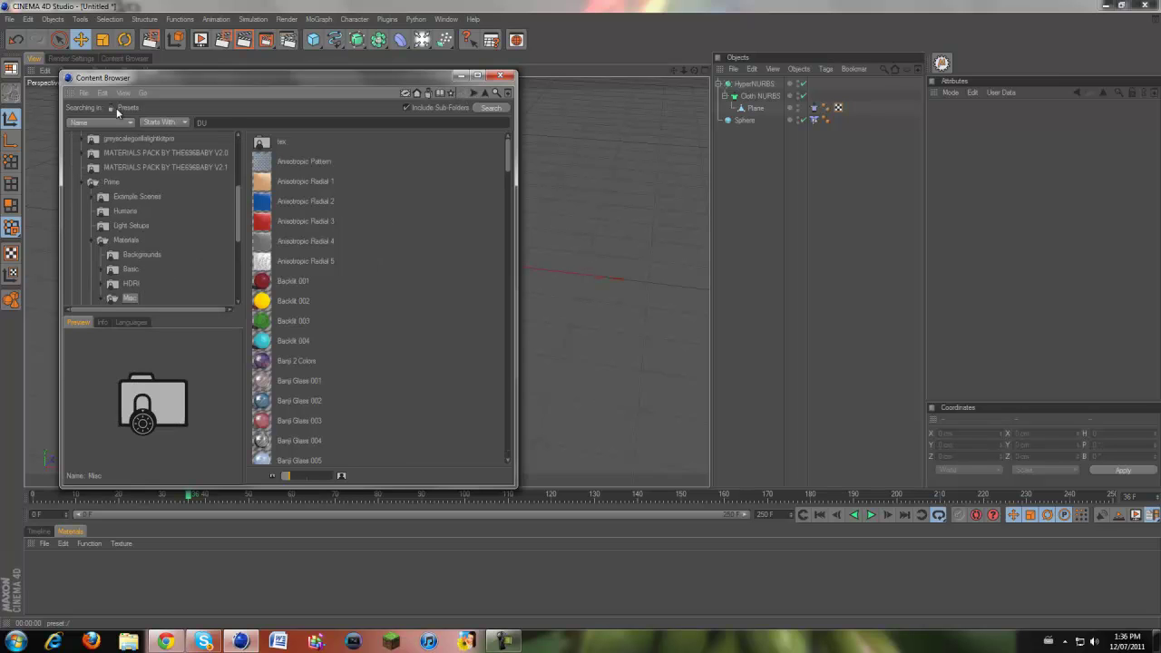
pyautogui.click(496, 93)
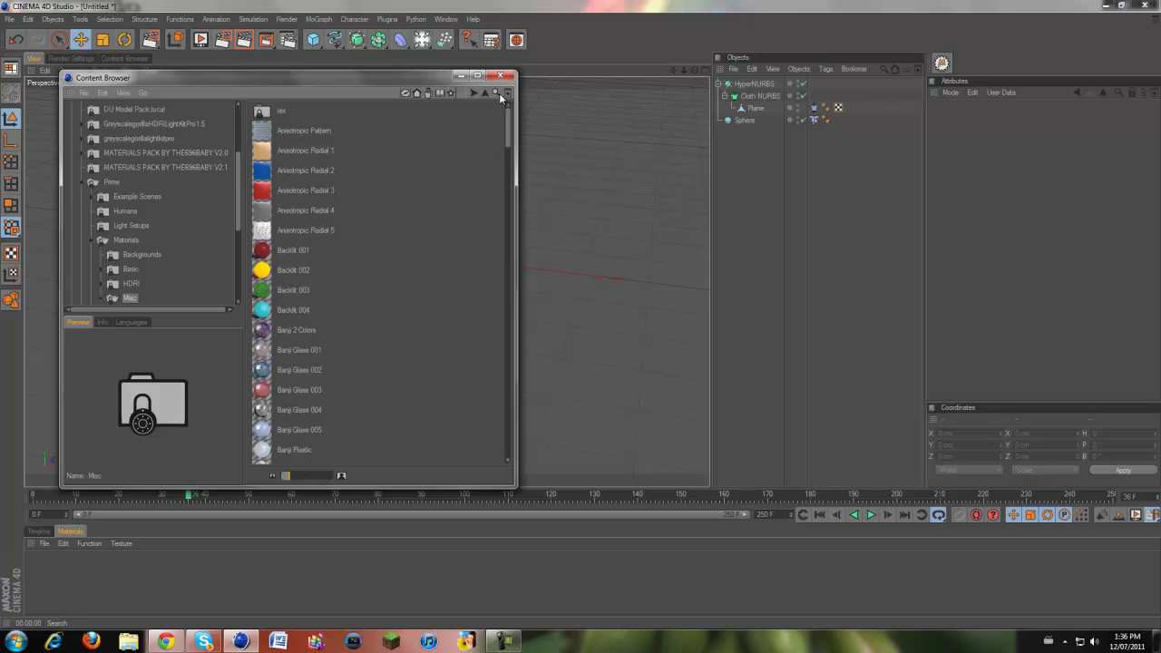
# Open the Misc folder inside the Materials of the Prime presets
pyautogui.click(429, 94)
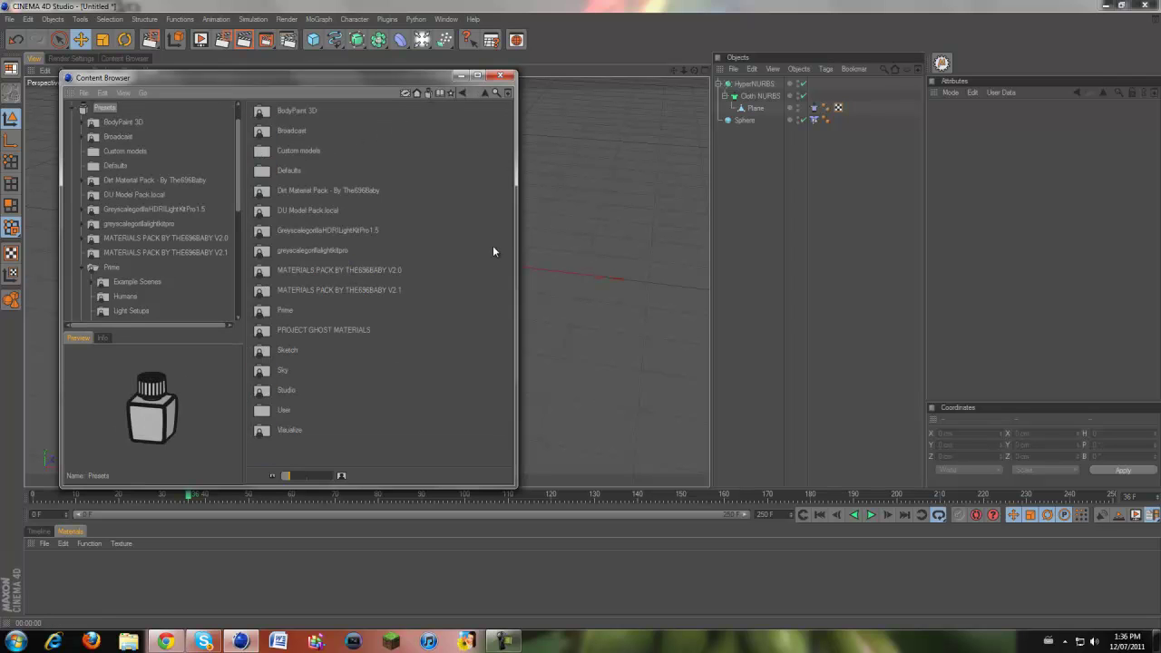
pyautogui.doubleClick(283, 311)
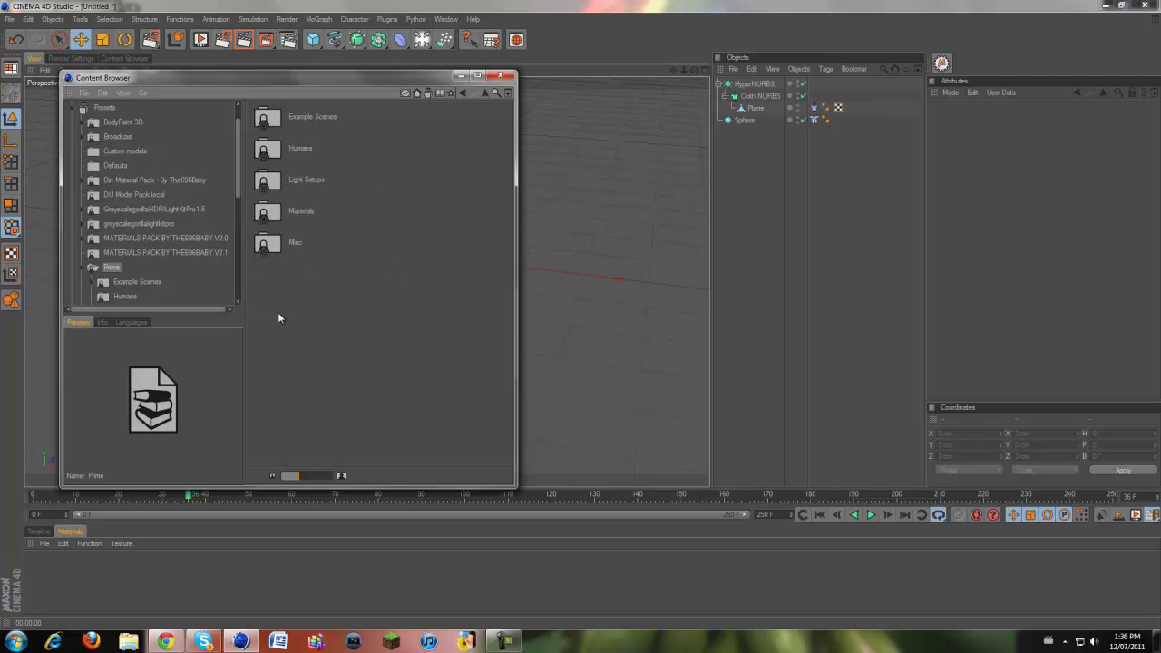
pyautogui.doubleClick(281, 210)
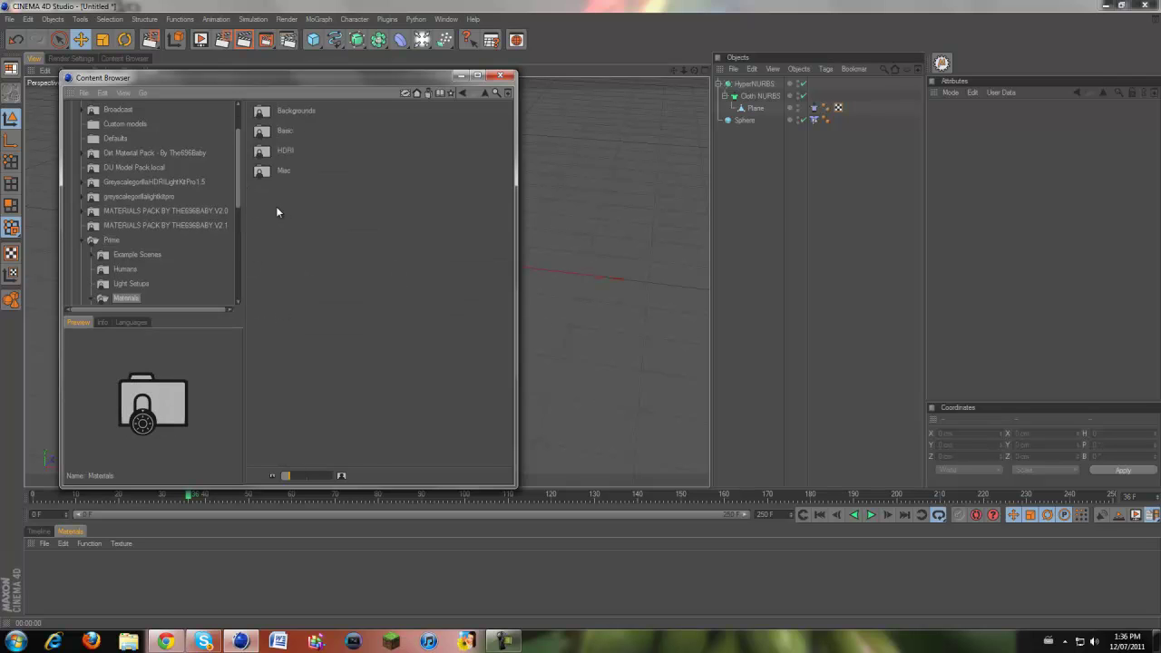
pyautogui.doubleClick(283, 178)
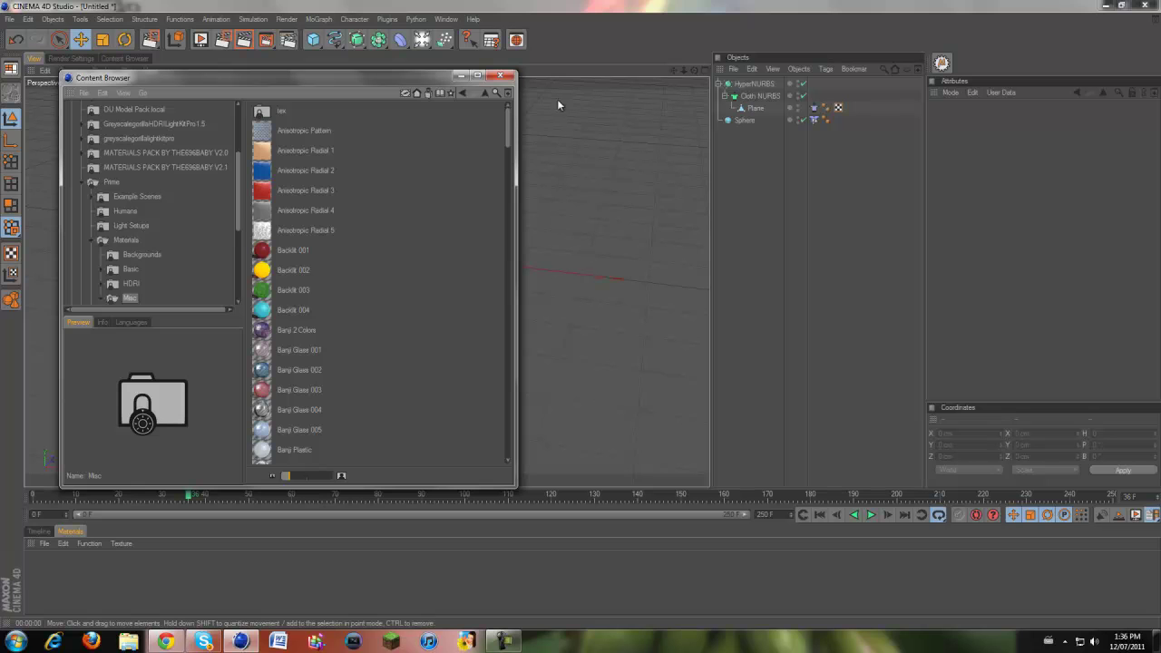
# Preview the fabric presets, add Fabric Cloth 004 to the scene's materials and close the Content Browser
pyautogui.moveTo(507, 132); pyautogui.dragTo(434, 266)
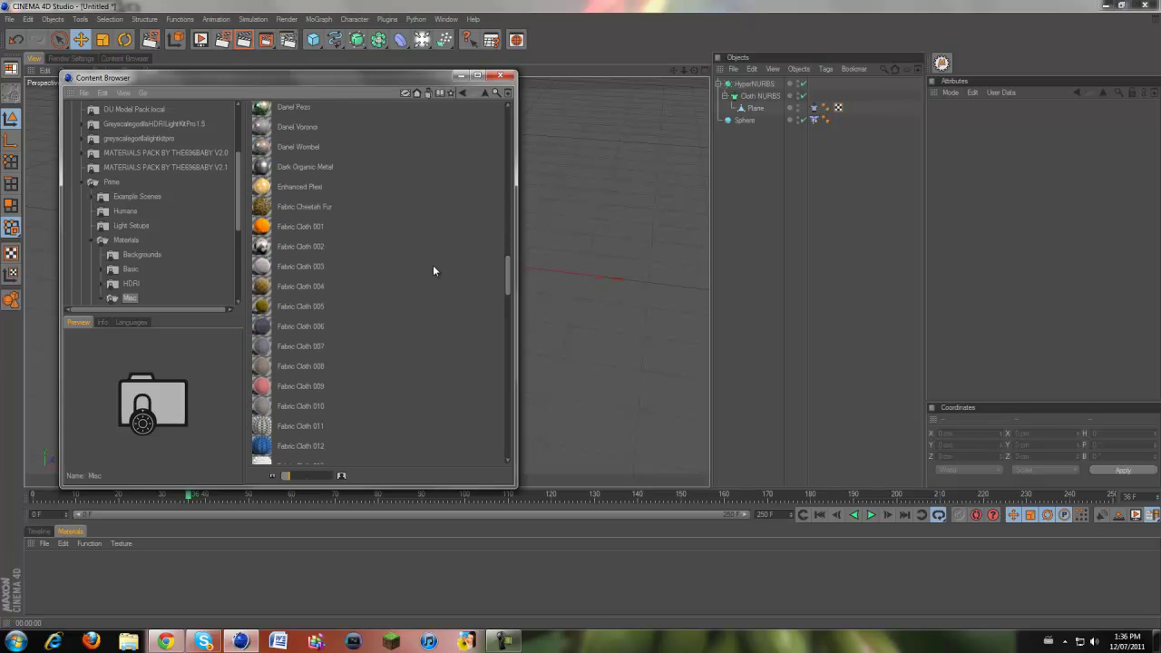
pyautogui.click(292, 226)
pyautogui.click(292, 285)
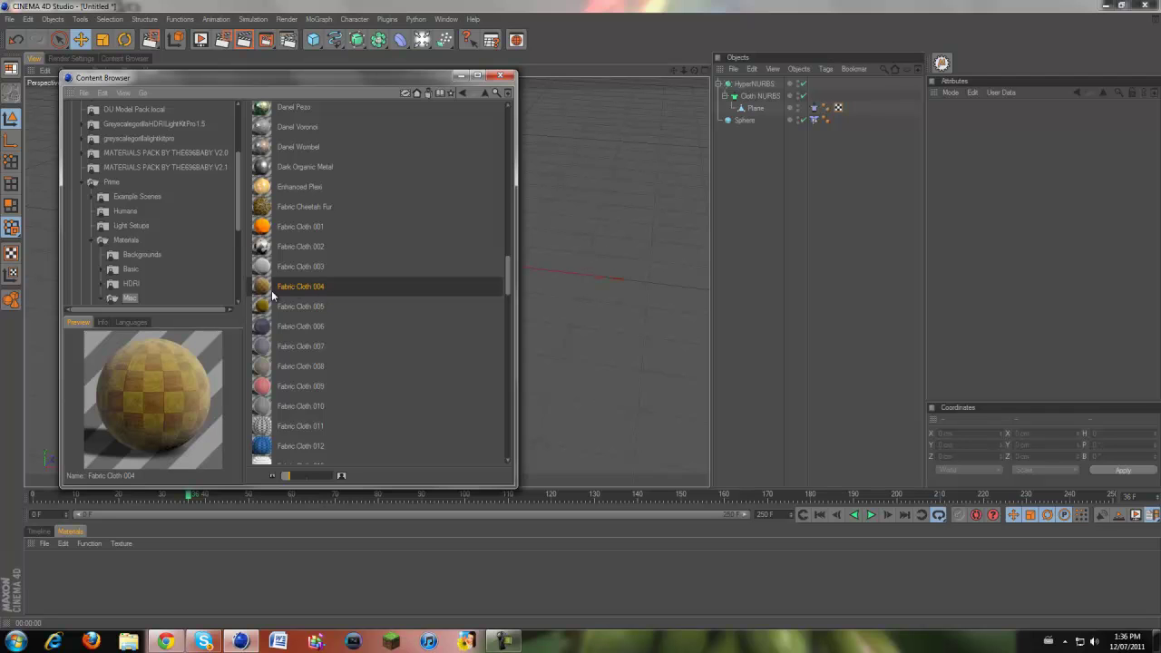
pyautogui.moveTo(270, 290); pyautogui.dragTo(207, 583)
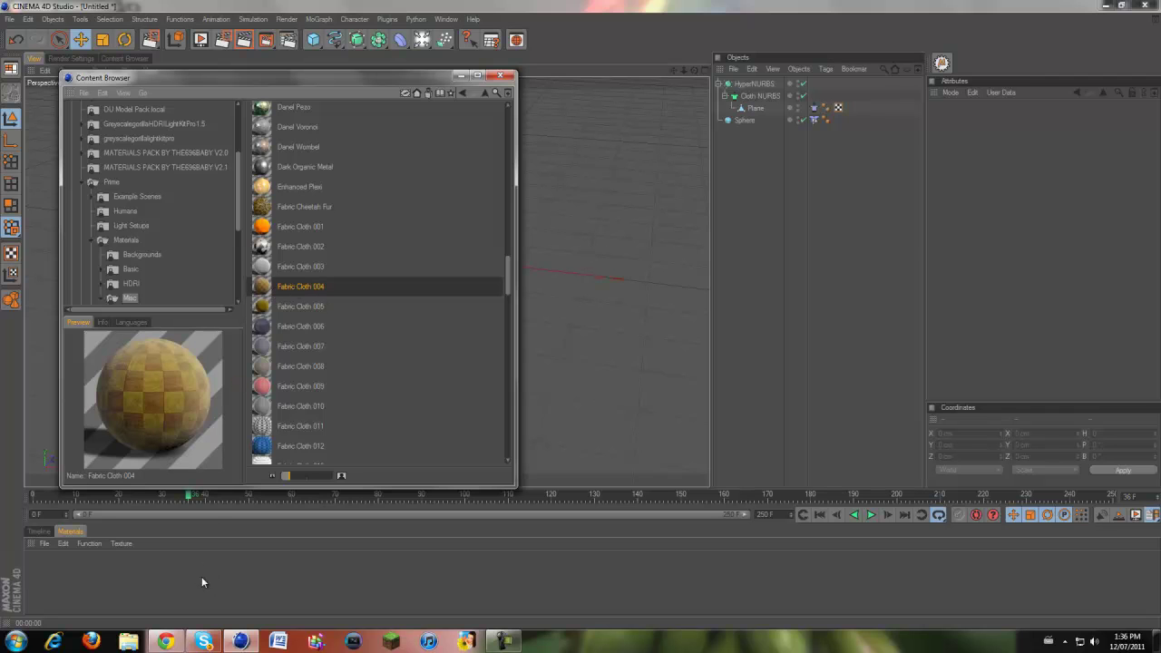
pyautogui.click(499, 75)
# Apply the Fabric Cloth 004 material to the plane
pyautogui.moveTo(44, 564); pyautogui.dragTo(772, 113)
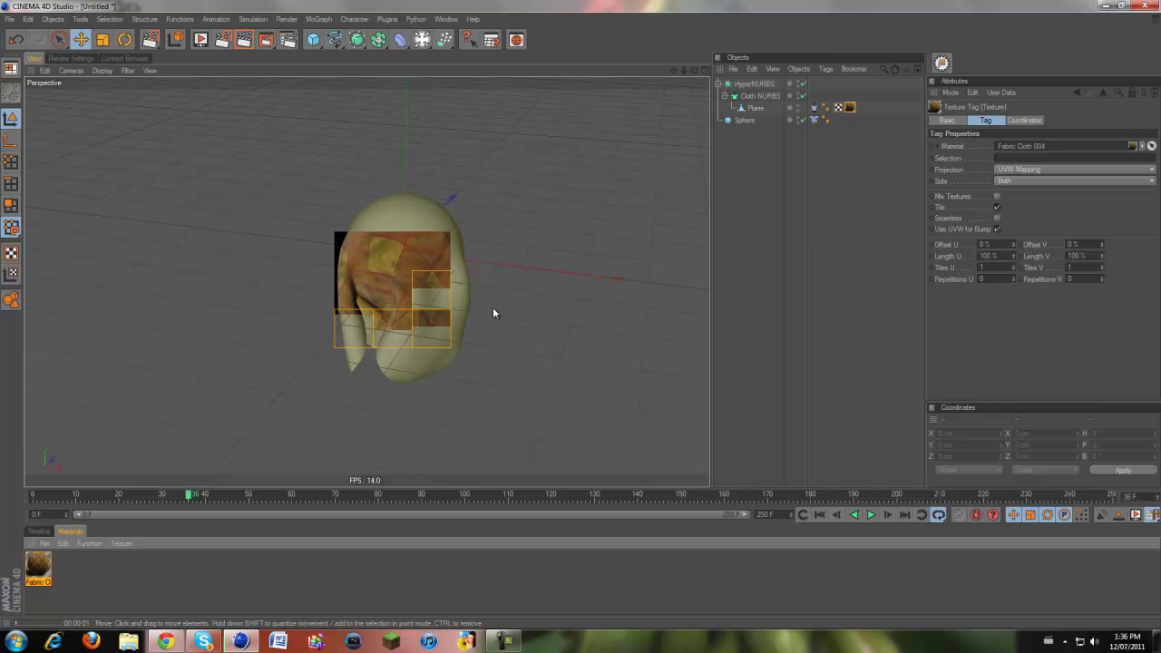
pyautogui.keyDown('alt'); pyautogui.moveTo(409, 340); pyautogui.dragTo(566, 299, button='right'); pyautogui.keyUp('alt')
pyautogui.keyDown('alt'); pyautogui.moveTo(576, 313); pyautogui.dragTo(581, 316, button='middle'); pyautogui.keyUp('alt')
pyautogui.scroll(1, 204, 272)
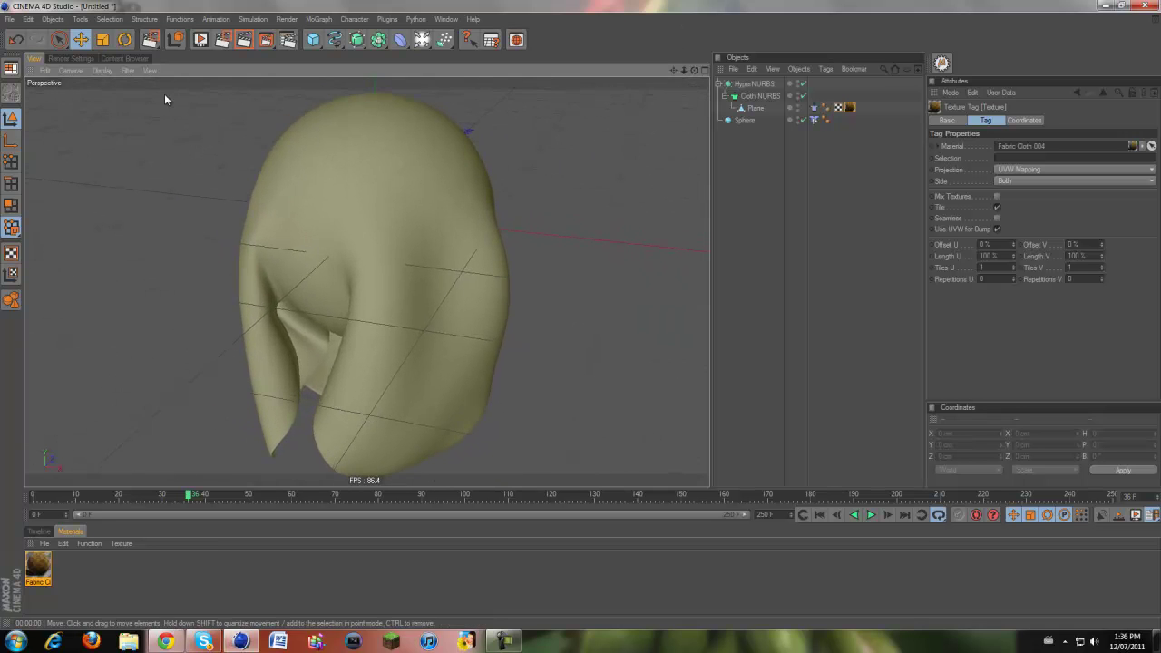
# Render the fabric-covered cloth in the viewport, close up and from farther away
pyautogui.click(237, 39)
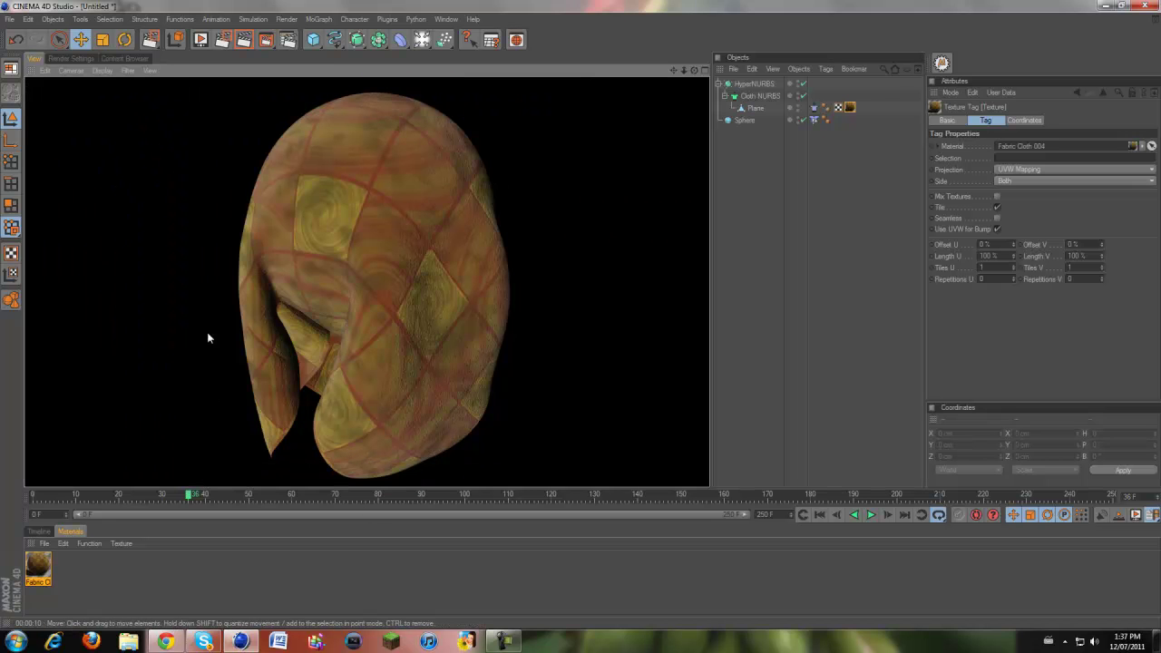
pyautogui.scroll(-2, 446, 363)
pyautogui.scroll(-2, 332, 136)
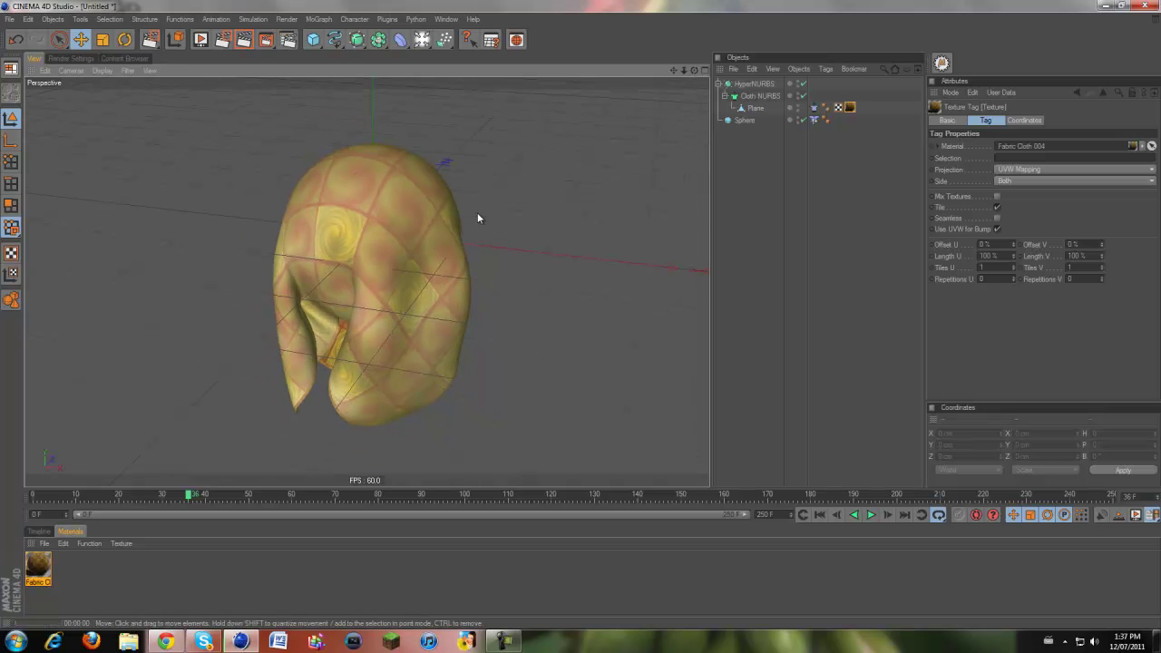
pyautogui.hotkey('ctrl', 'r')
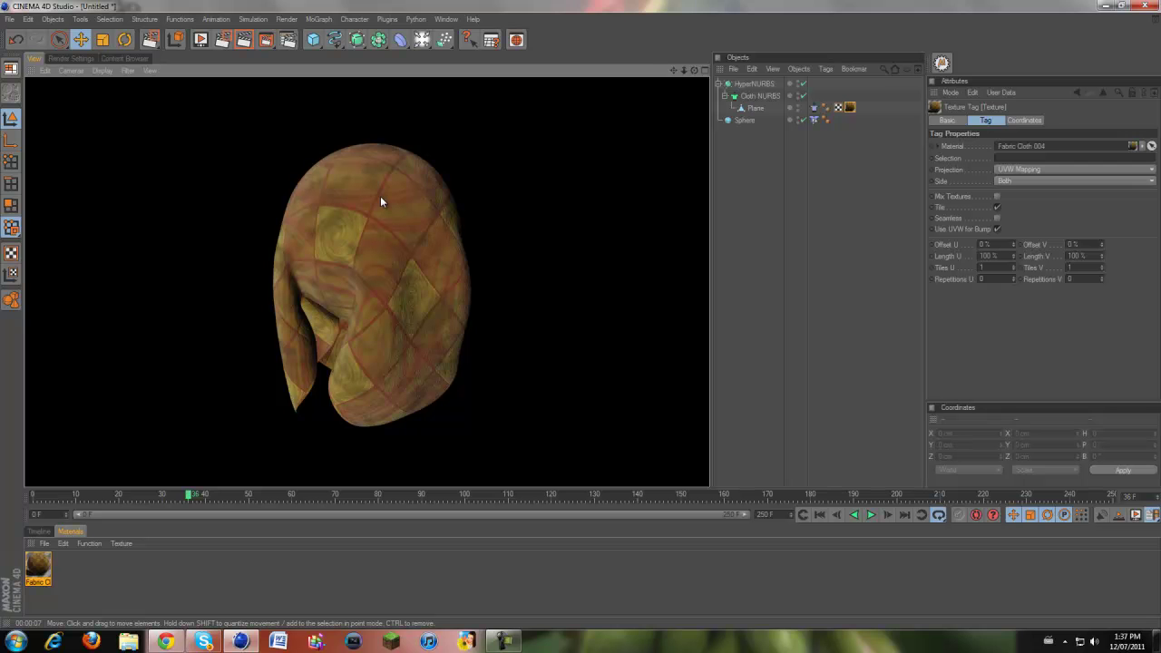
pyautogui.click(477, 240)
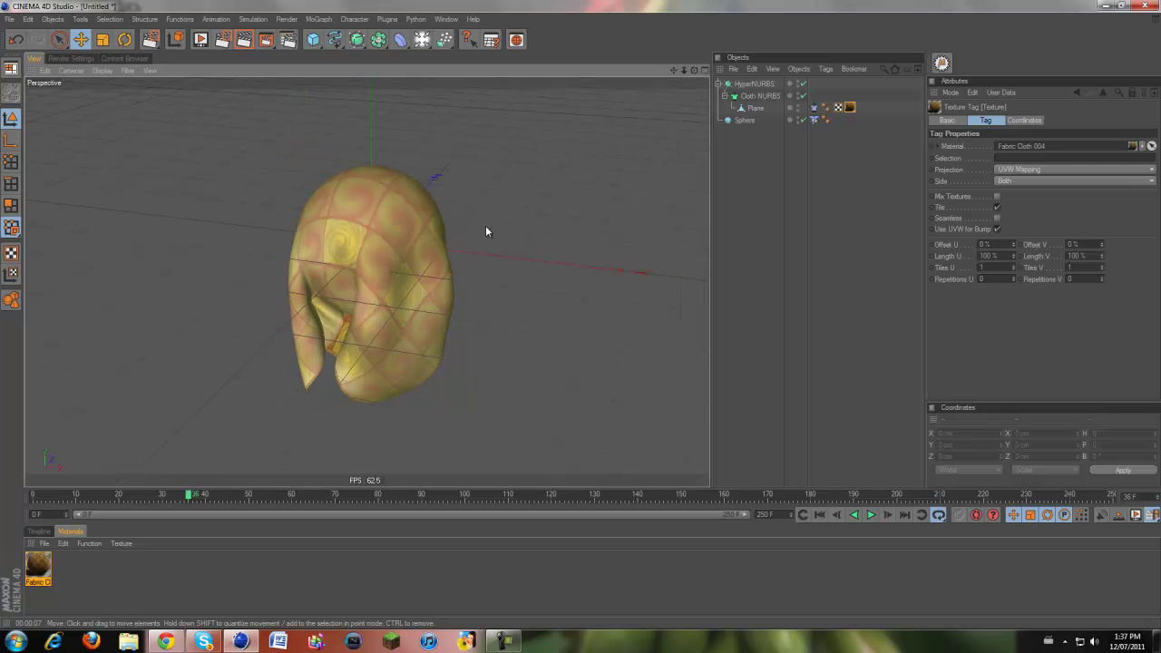
# Delete the collider sphere and return the animation to the first frame
pyautogui.click(368, 216)
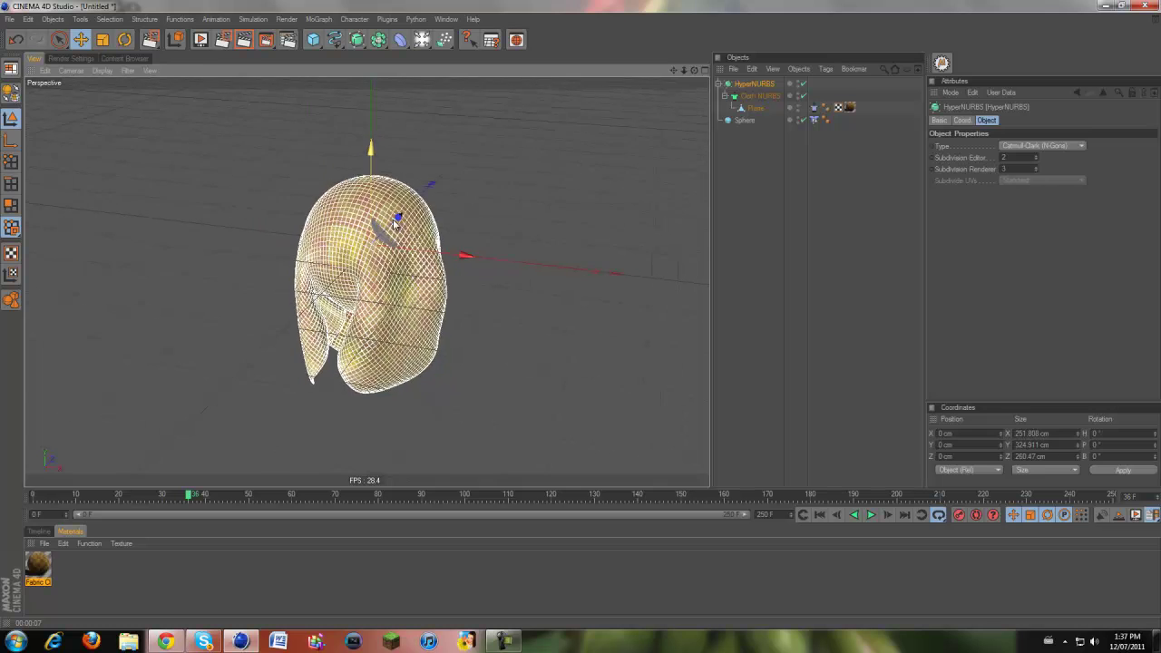
pyautogui.click(746, 121)
pyautogui.press('Delete')
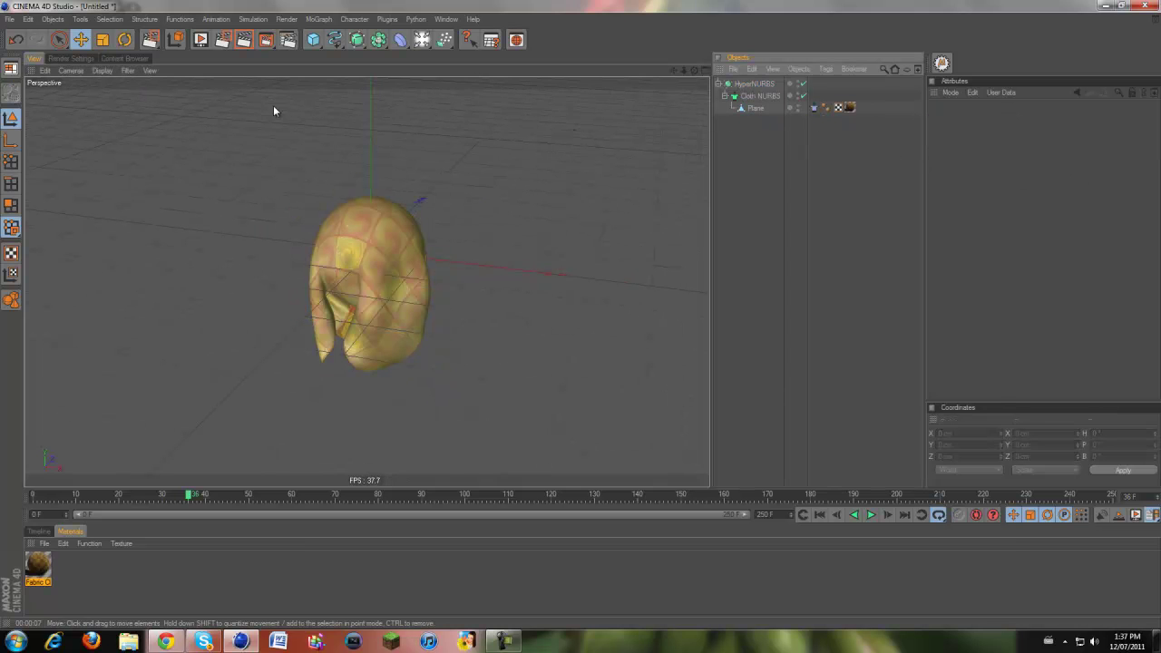
pyautogui.click(819, 514)
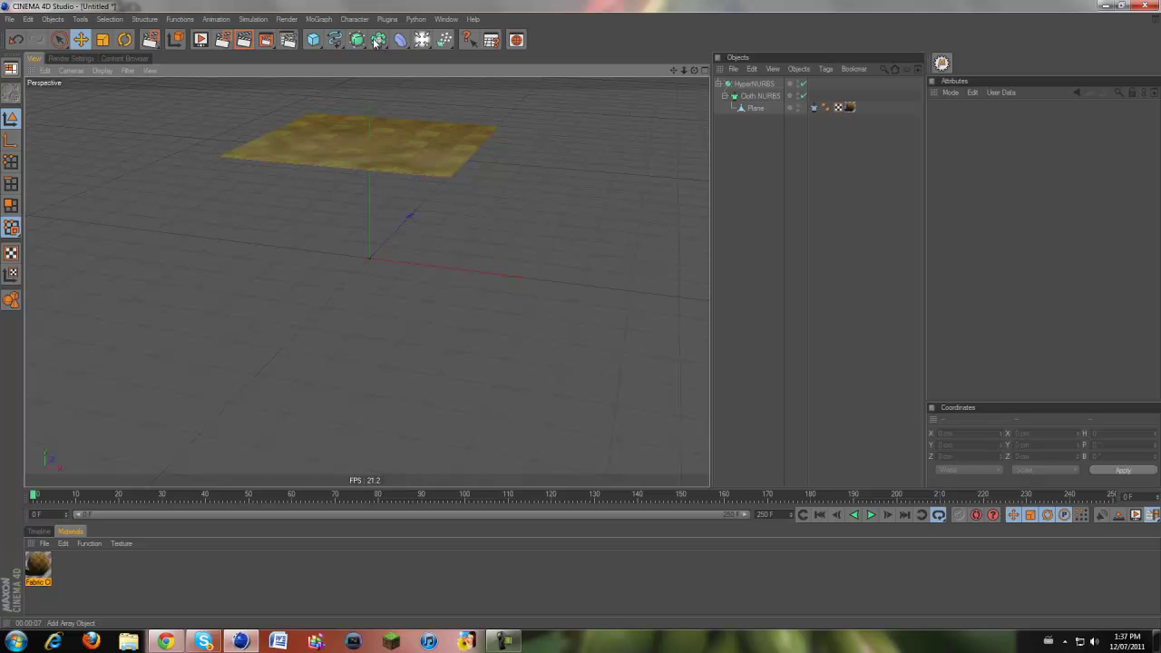
# Add a Landscape object beneath the plane and stretch its height to about 526 cm
pyautogui.click(312, 41)
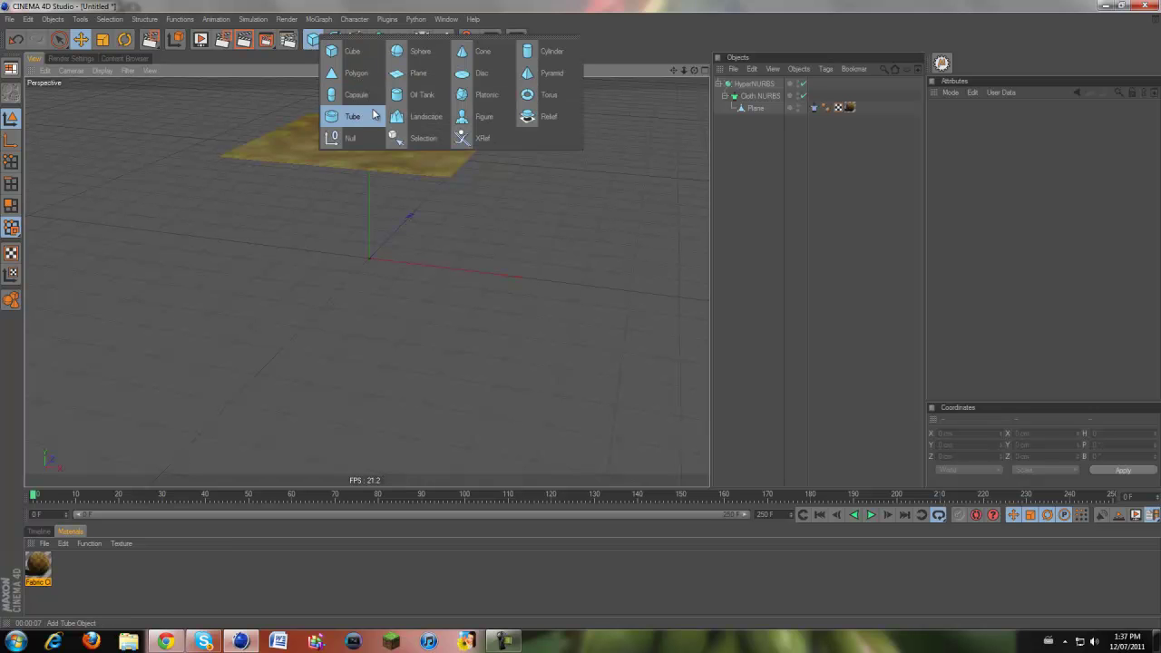
pyautogui.click(399, 116)
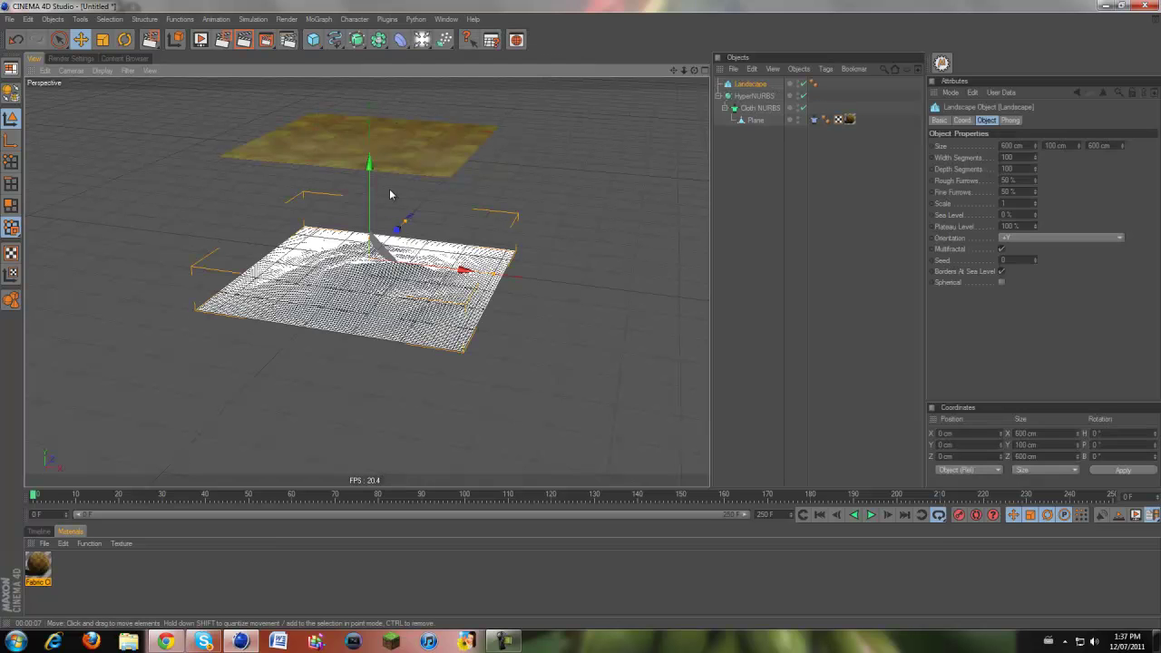
pyautogui.moveTo(370, 242); pyautogui.dragTo(371, 150)
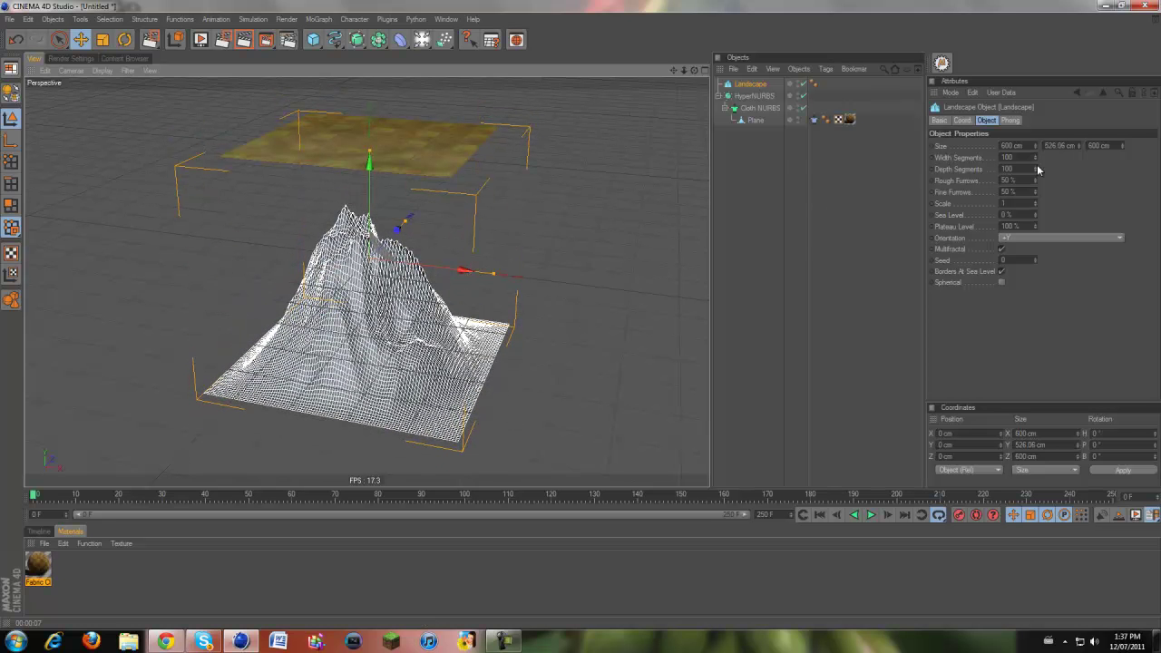
# Give the landscape a cloth Collider tag and run the simulation to about frame 34
pyautogui.rightClick(736, 86)
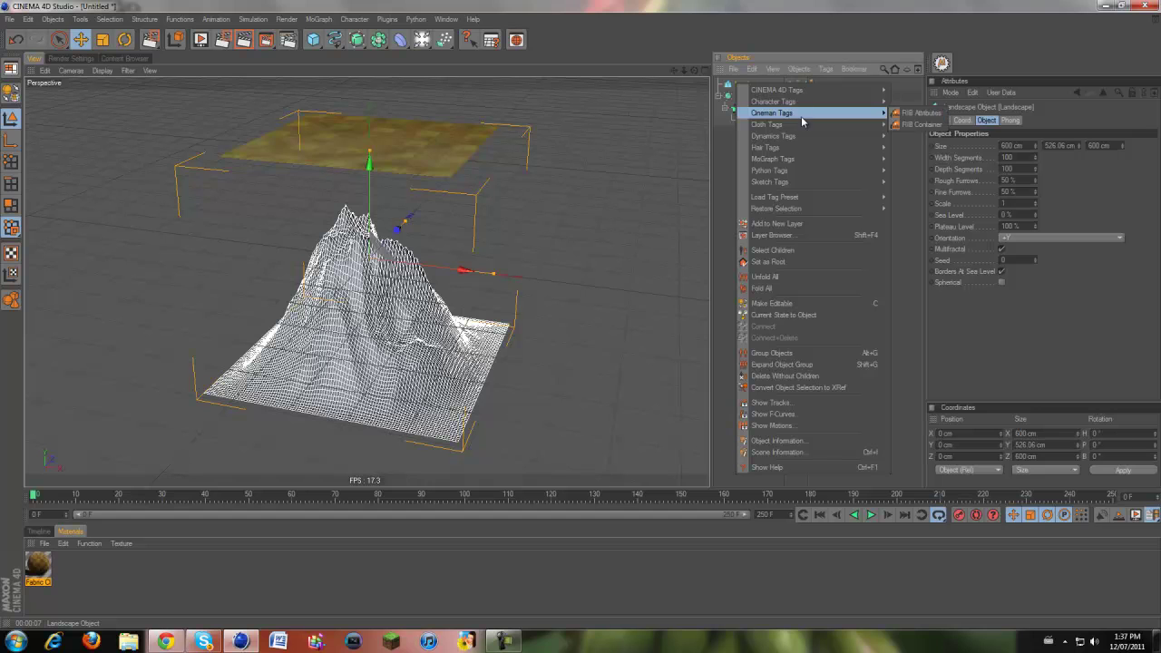
pyautogui.moveTo(866, 125)
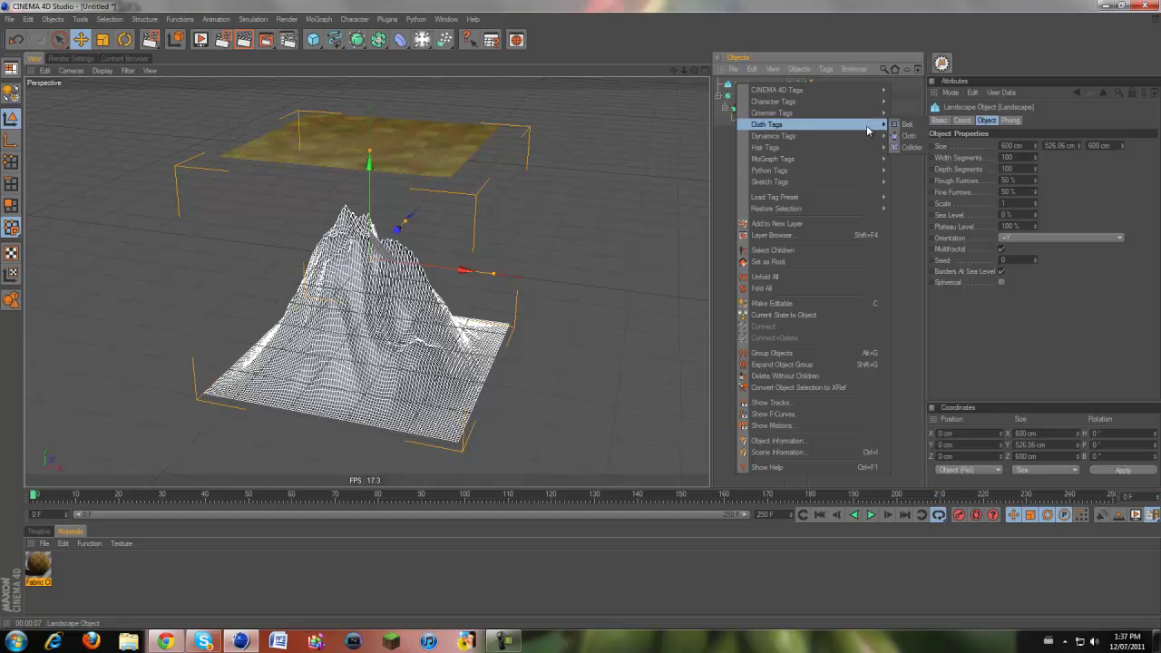
pyautogui.click(913, 145)
pyautogui.click(872, 516)
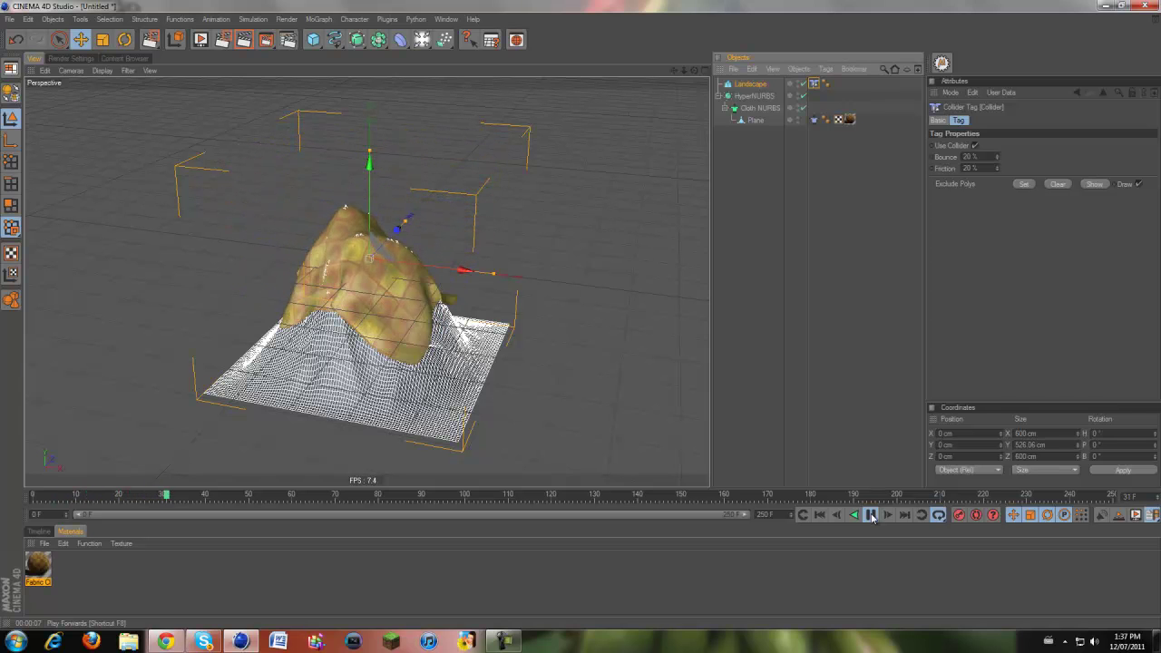
pyautogui.click(871, 516)
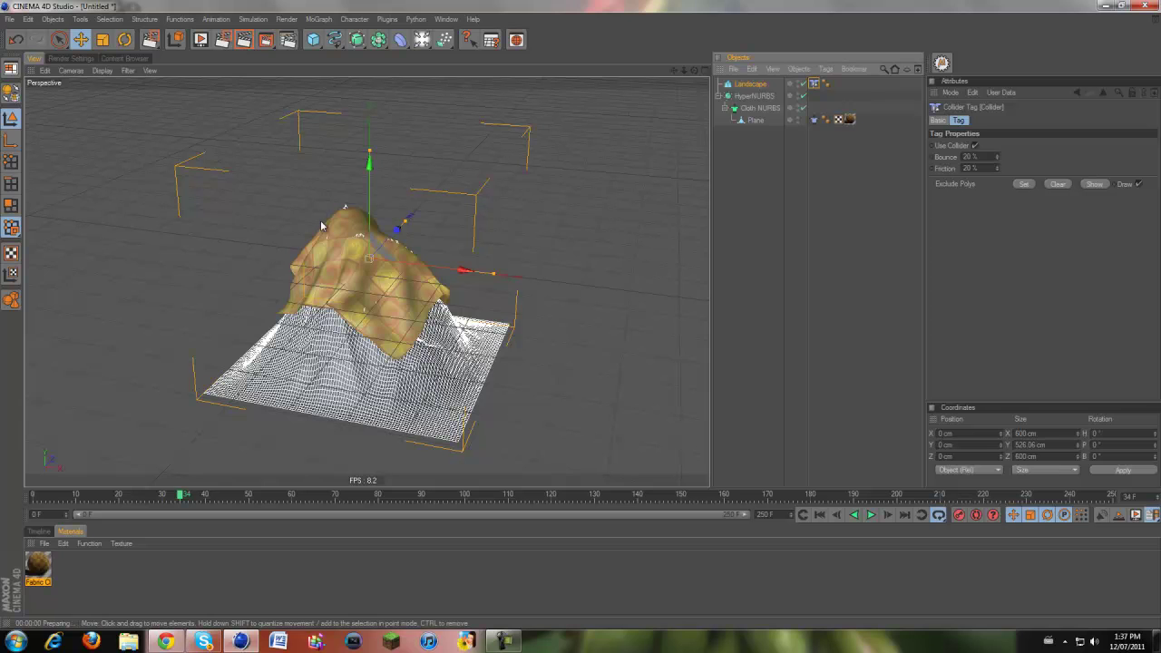
# Render the fabric draped over the landscape in the viewport
pyautogui.hotkey('ctrl', 'r')
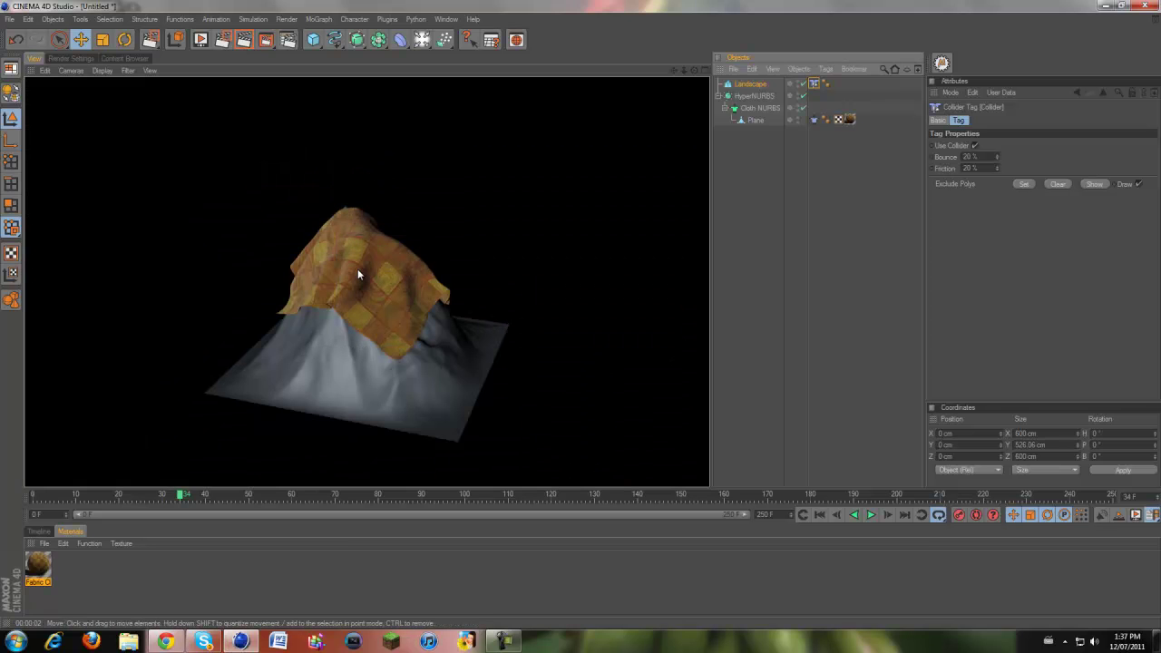
pyautogui.click(357, 269)
pyautogui.scroll(5, 352, 237)
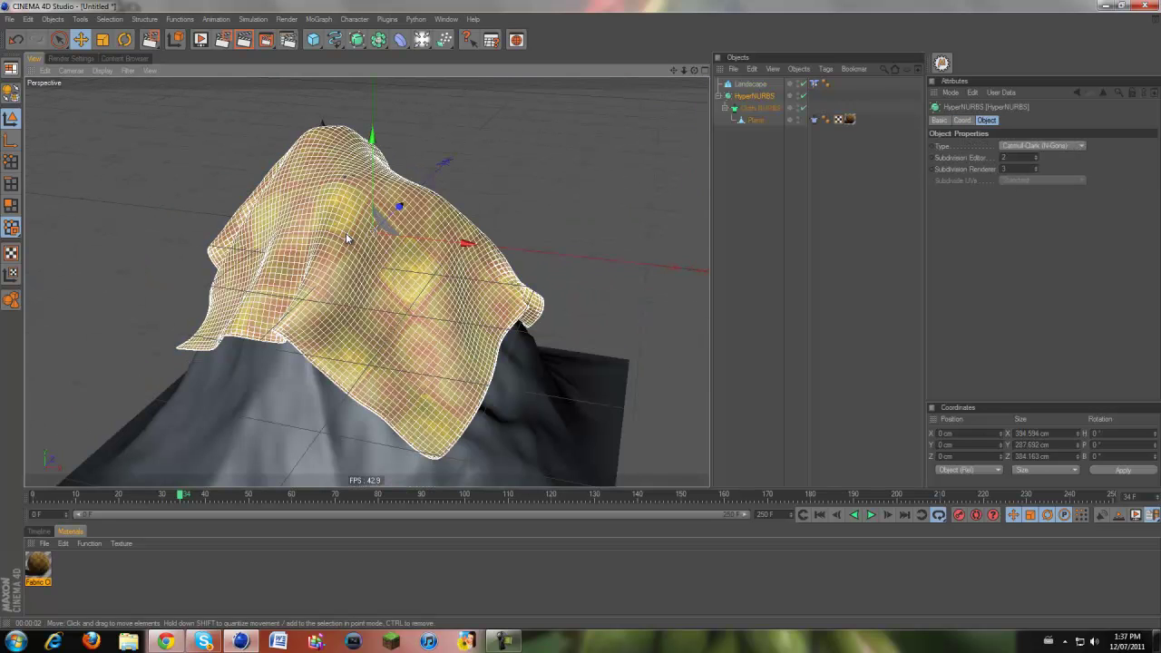
# Switch the HyperNURBS smoothing off and back on to compare the cloth, and clear the selection
pyautogui.click(800, 95)
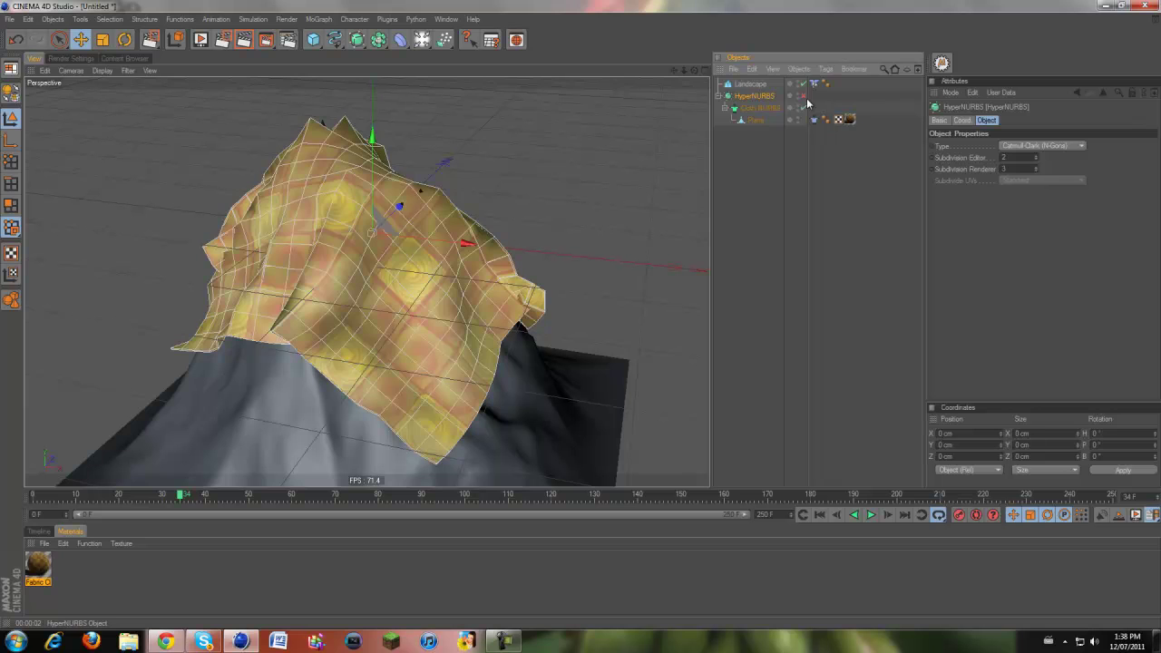
pyautogui.click(800, 95)
pyautogui.click(431, 122)
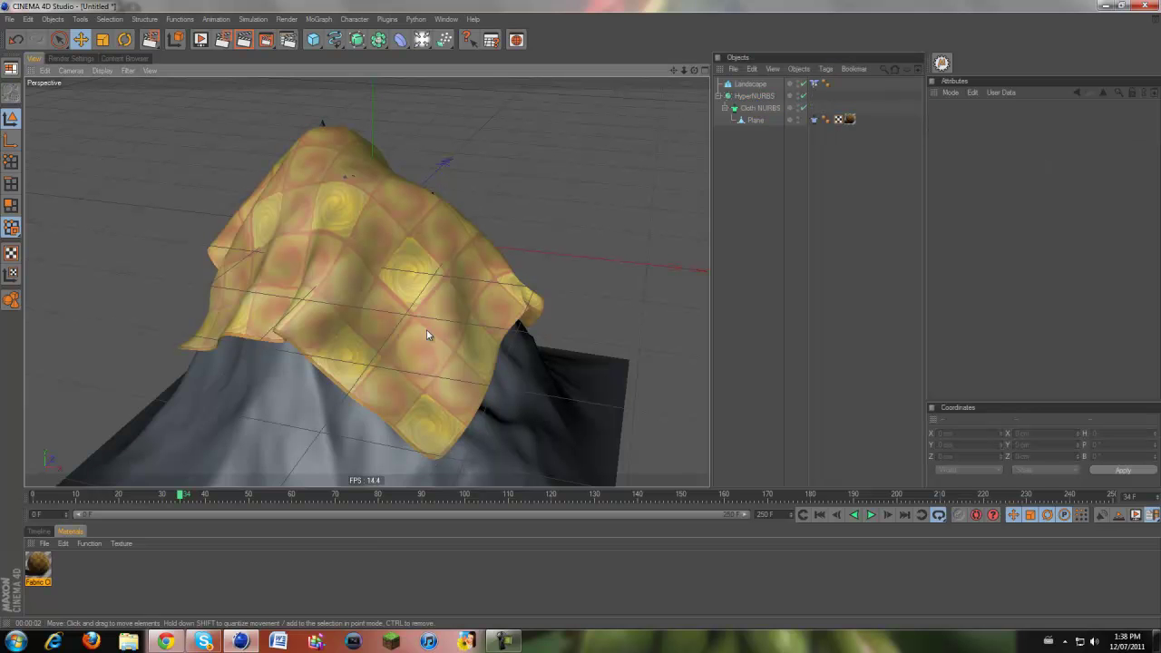
# Render a close view of the fabric texture on the draped cloth
pyautogui.click(253, 44)
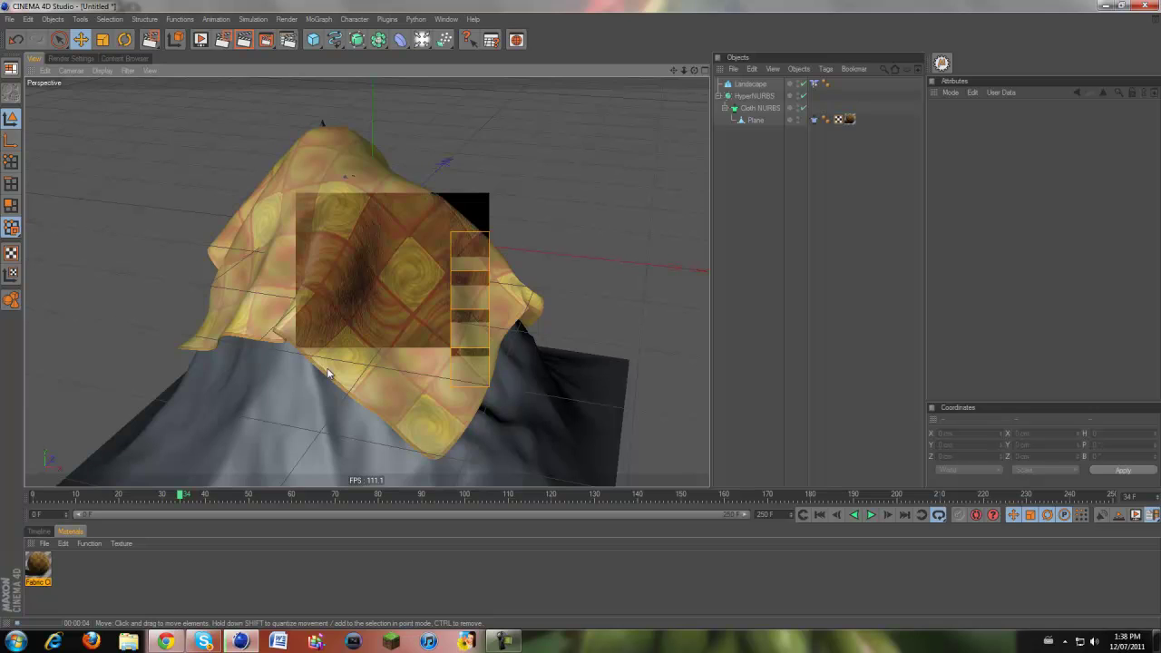
pyautogui.scroll(-2, 658, 243)
pyautogui.scroll(-2, 658, 243)
pyautogui.click(813, 238)
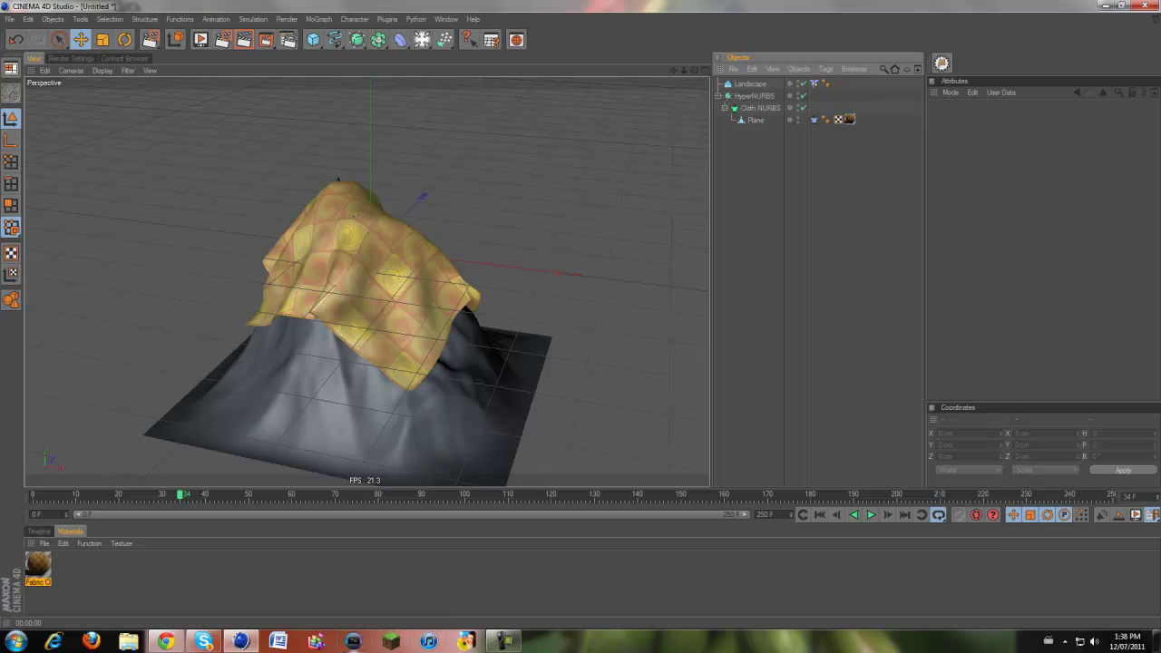
# Switch to Chrome to look over the YouTube home page, and return to Cinema 4D
pyautogui.click(176, 642)
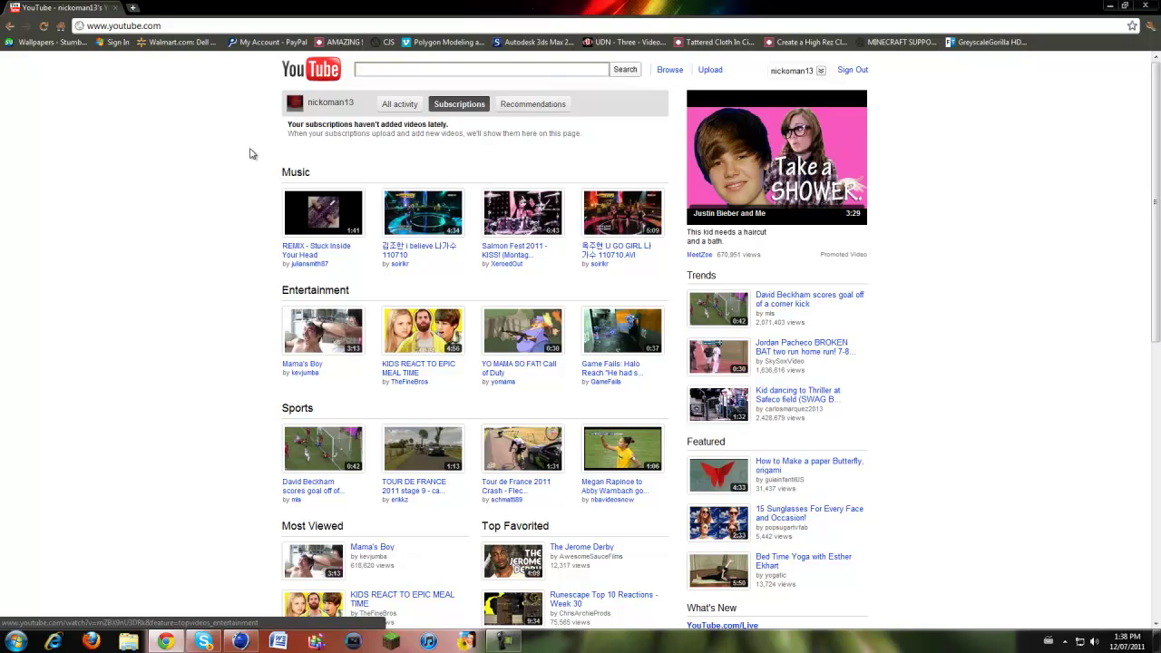
pyautogui.click(338, 72)
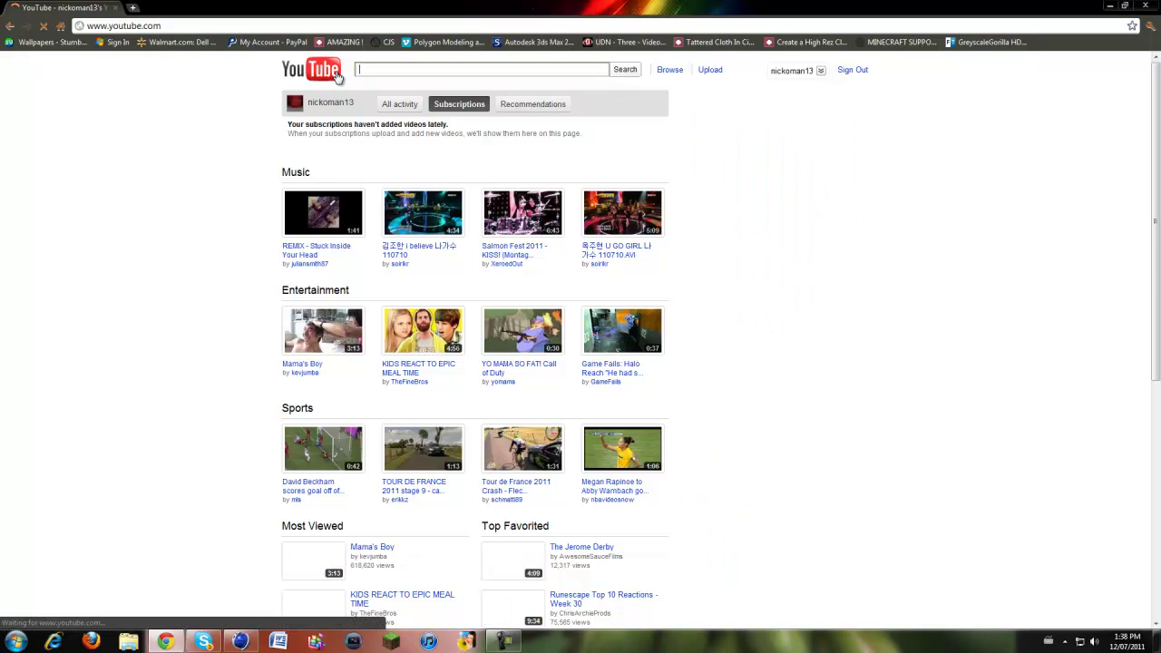
pyautogui.scroll(-3, 598, 277)
pyautogui.scroll(3, 593, 267)
pyautogui.click(247, 646)
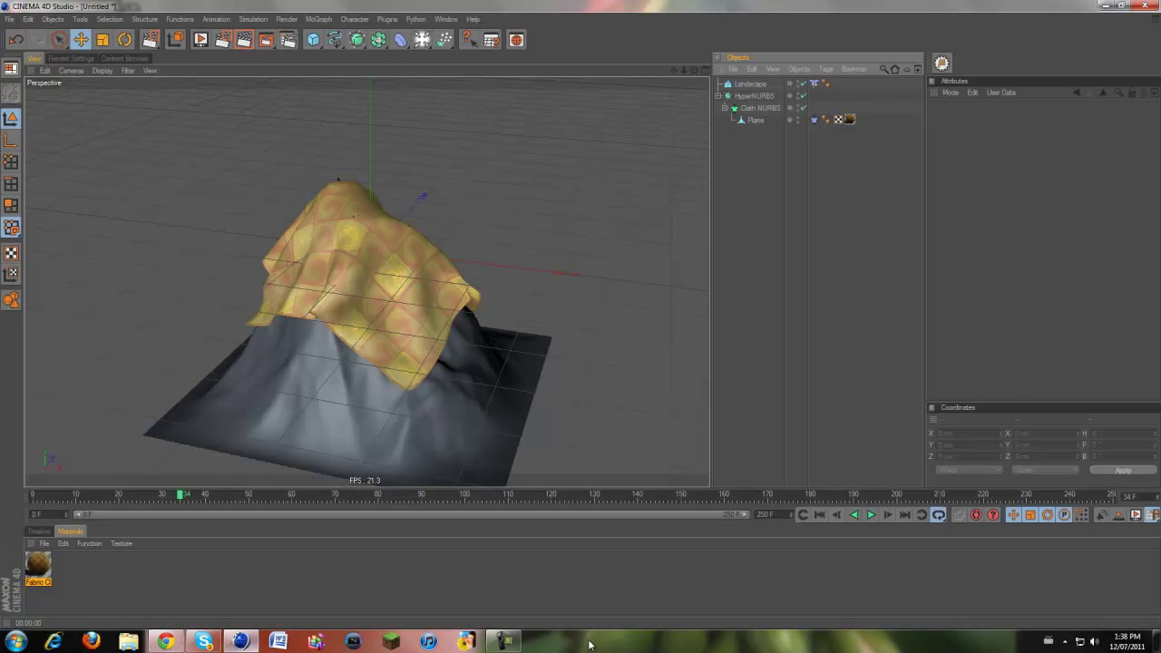
pyautogui.click(509, 643)
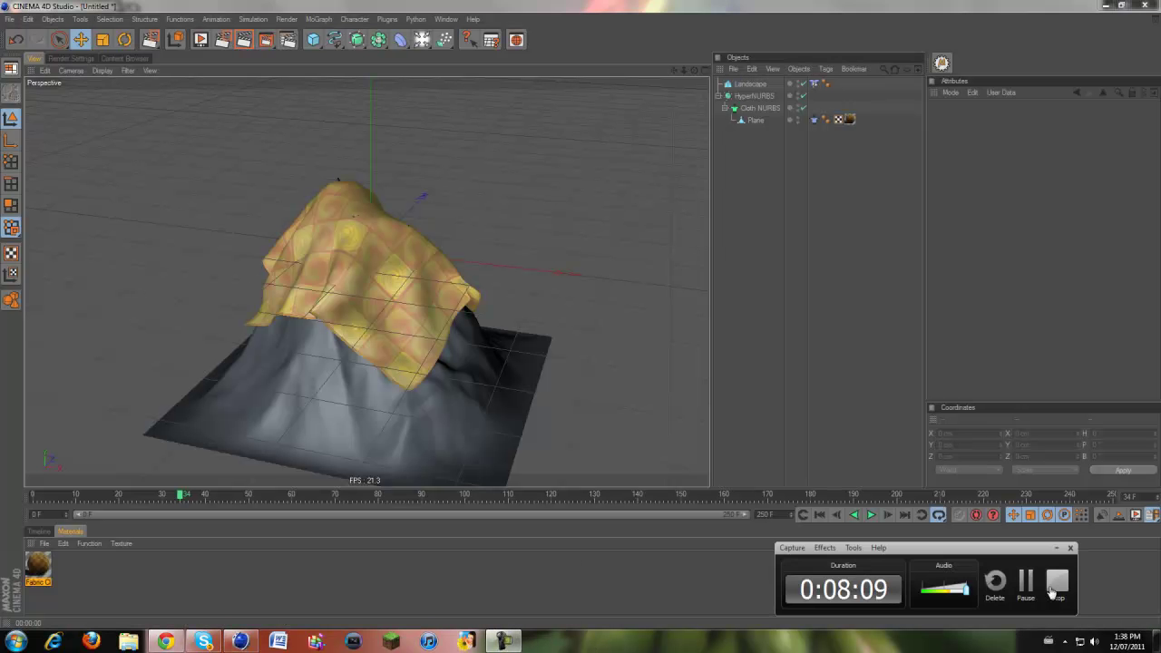